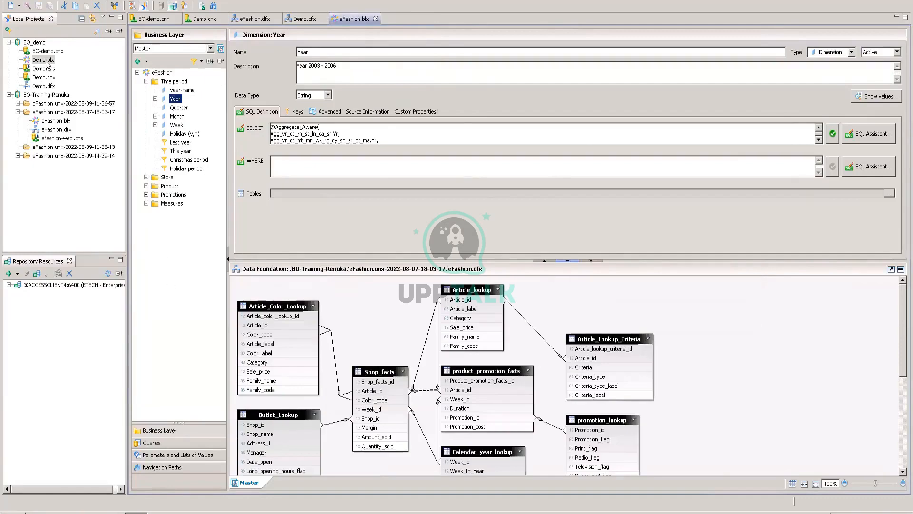
Open the Demo.dfx data foundation from the BO_demo project
left_click(44, 88)
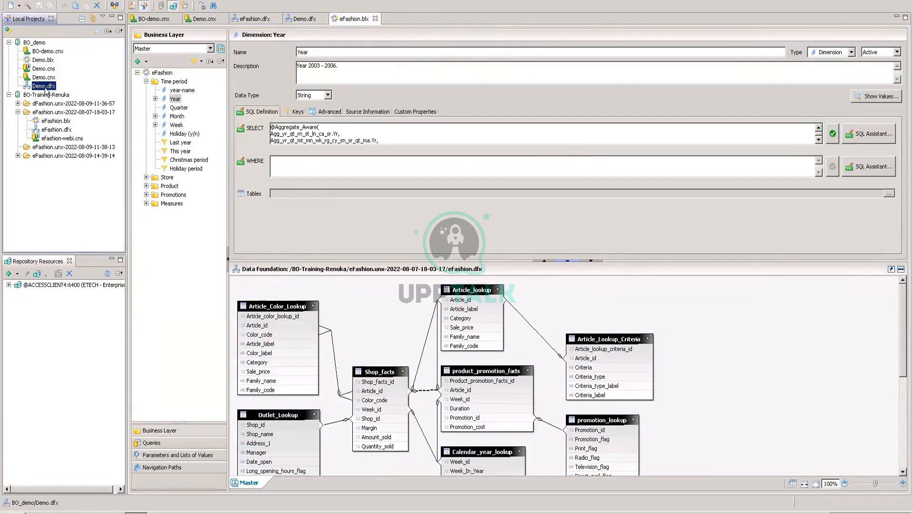
double_click(48, 87)
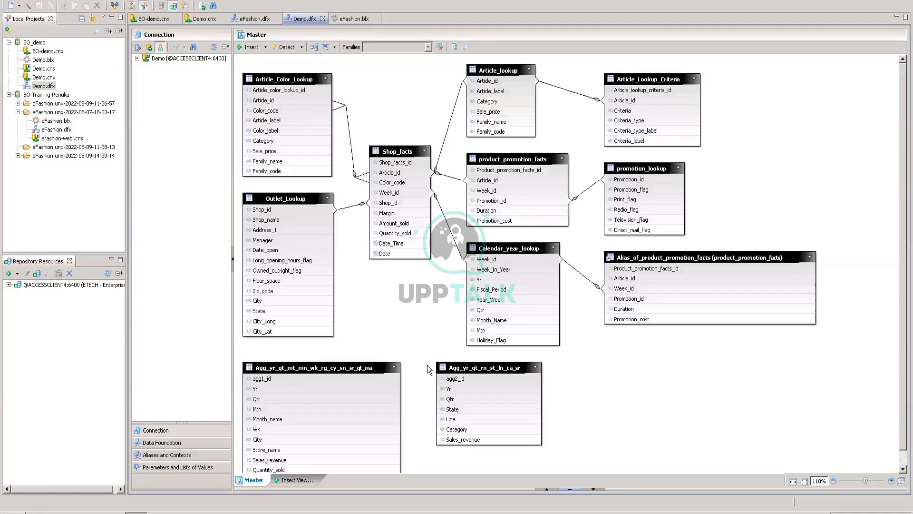
left_click(12, 513)
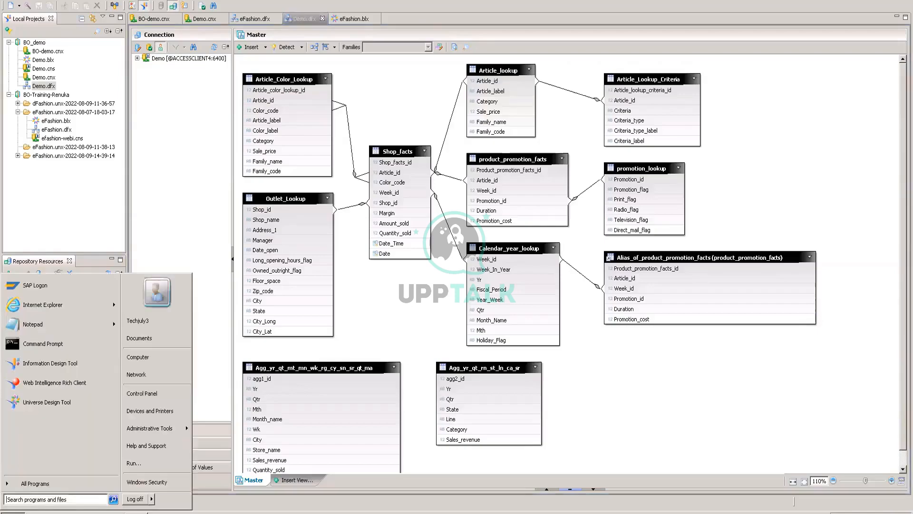
left_click(21, 483)
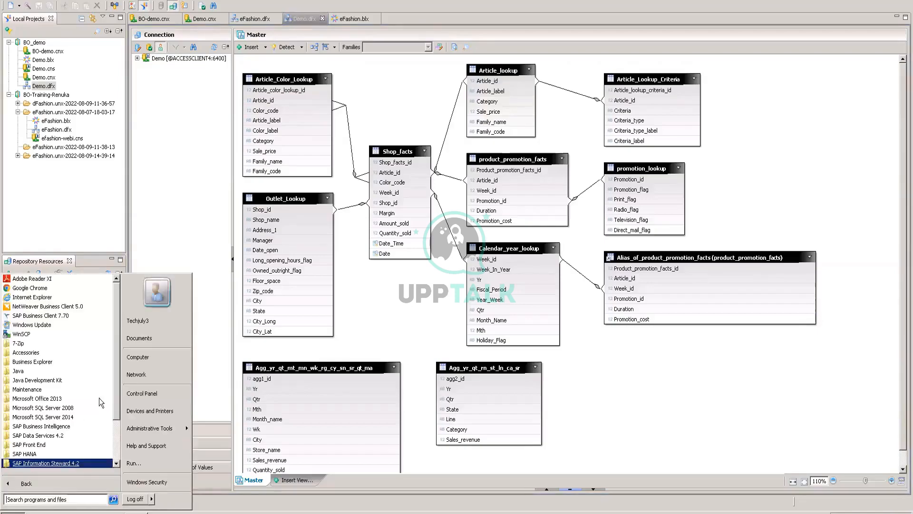
scroll(114, 380, "down", 2)
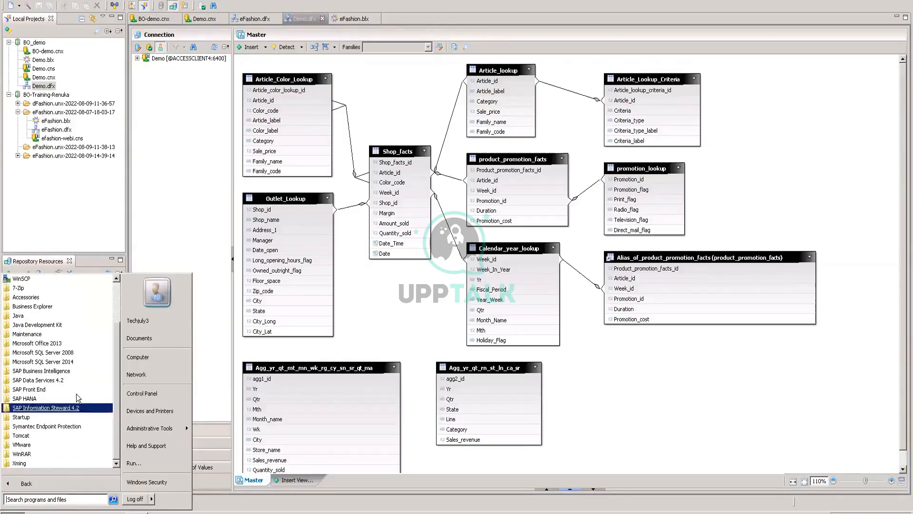
left_click(36, 373)
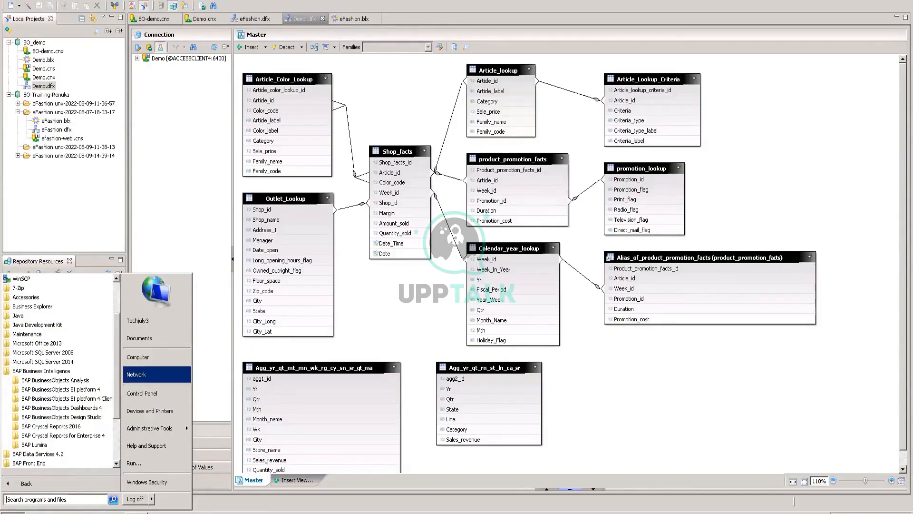
key("Escape")
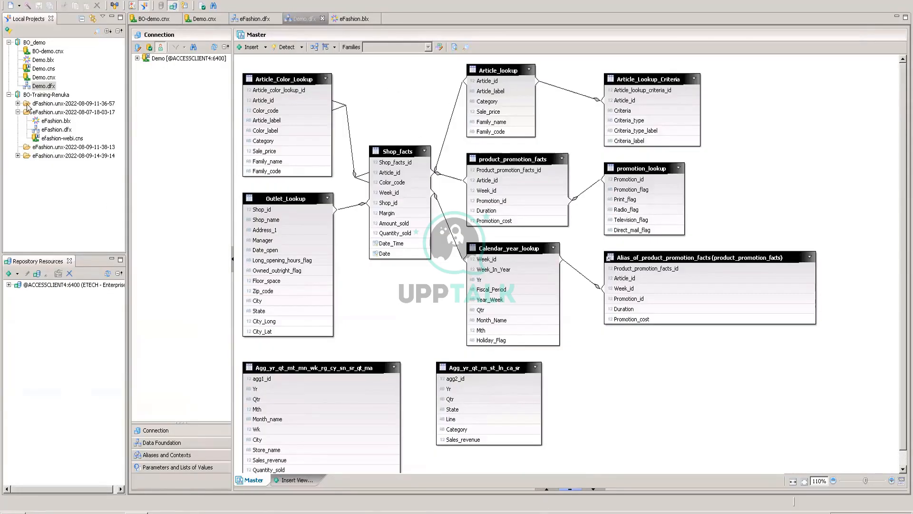
Open the Demo.blx business layer from the BO_demo project
left_click(47, 89)
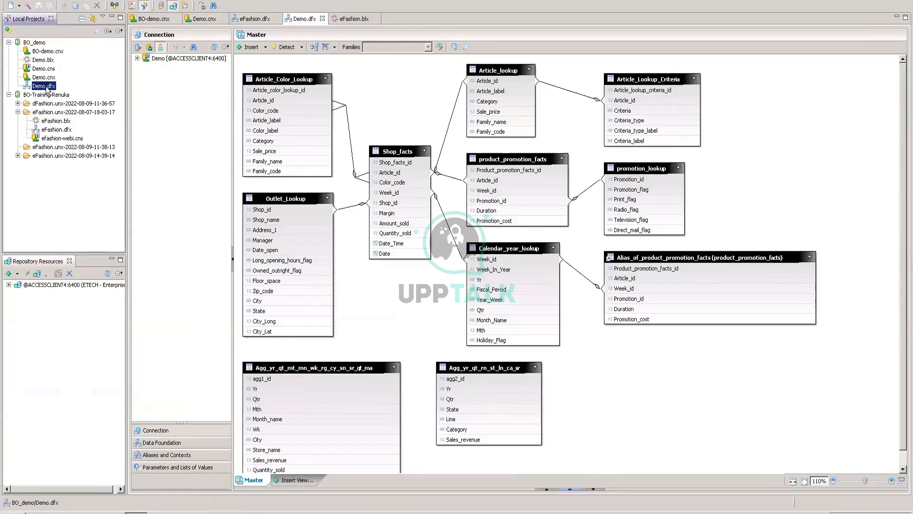
right_click(47, 89)
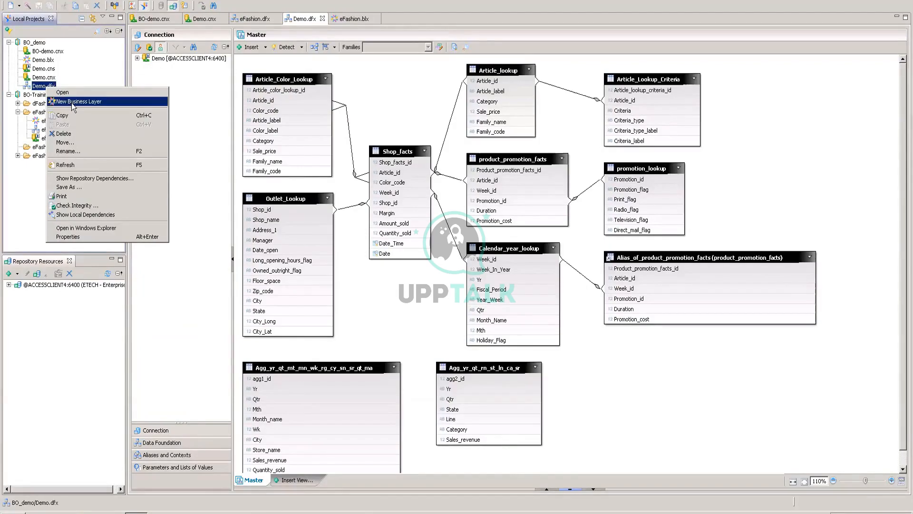
left_click(46, 61)
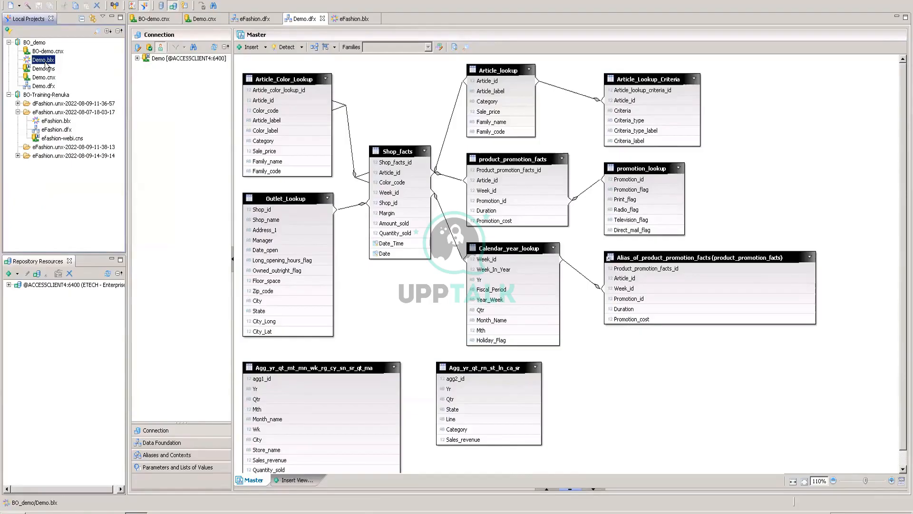
double_click(46, 62)
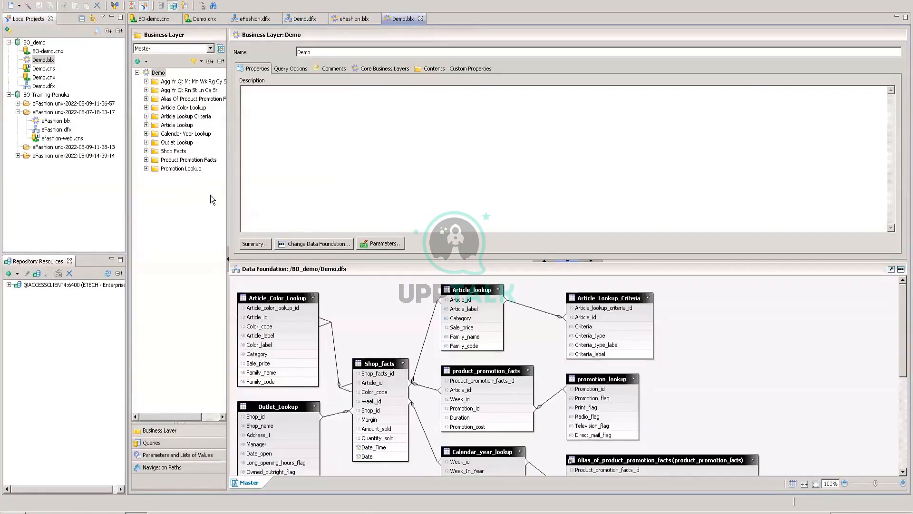
Look through the objects in the Demo business layer's folders, including Article Lookup Criteria, Outlet Lookup, Promotion Lookup and Shop Facts
left_click(147, 90)
left_click(147, 90)
left_click(147, 90)
left_click(147, 90)
left_click(146, 99)
left_click(146, 99)
left_click(147, 107)
left_click(146, 107)
left_click(146, 116)
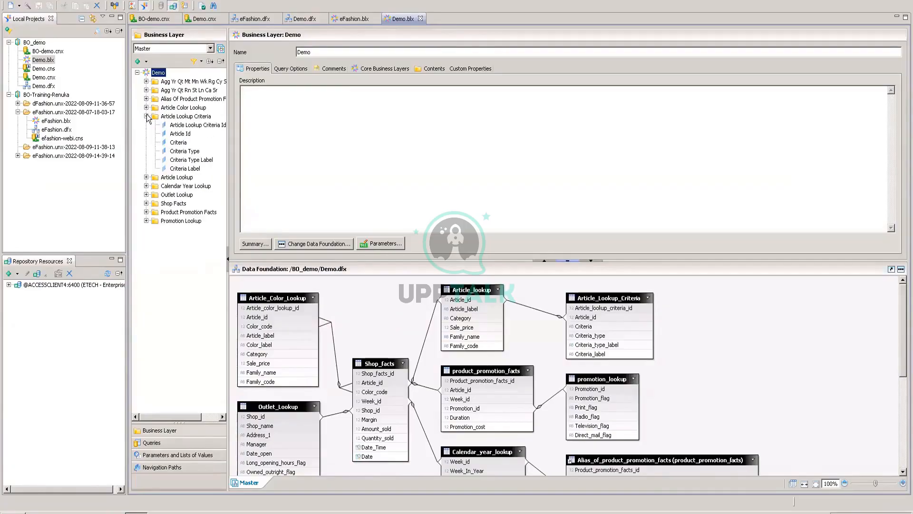
left_click(147, 116)
left_click(146, 159)
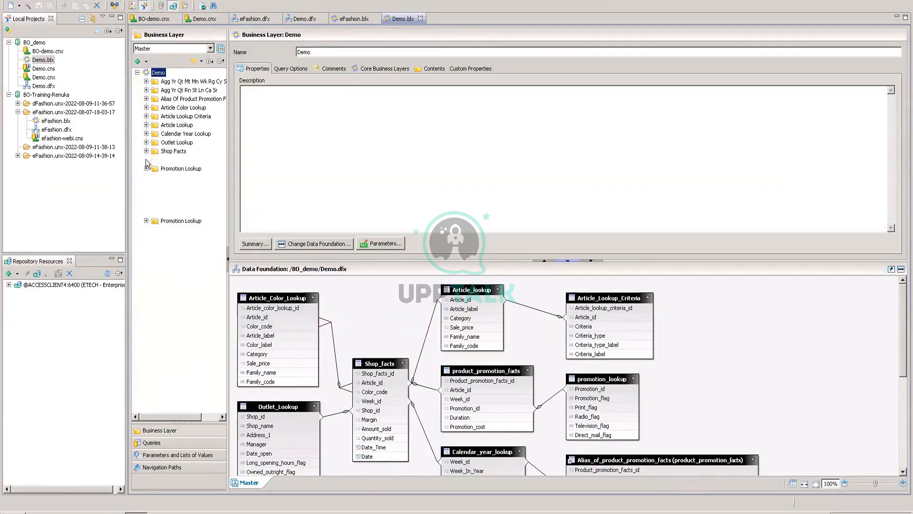
left_click(147, 160)
left_click(146, 151)
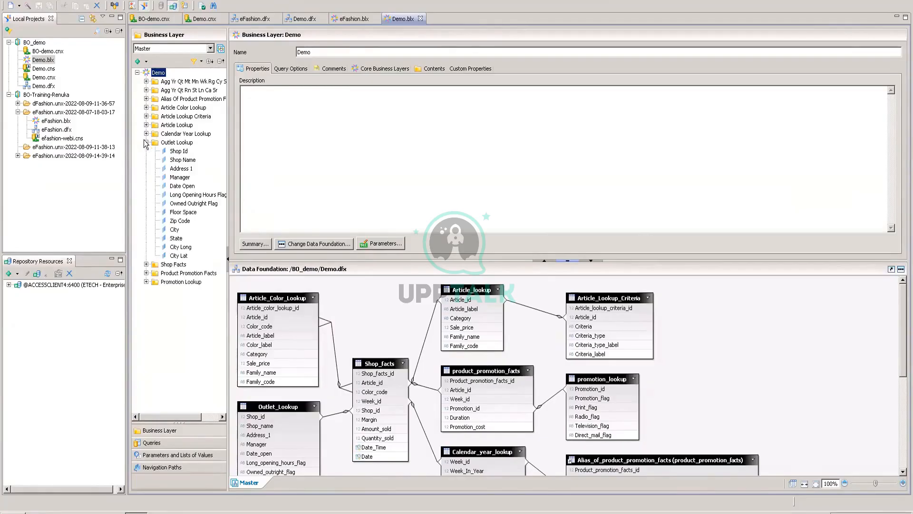
left_click(147, 150)
left_click(146, 133)
left_click(147, 134)
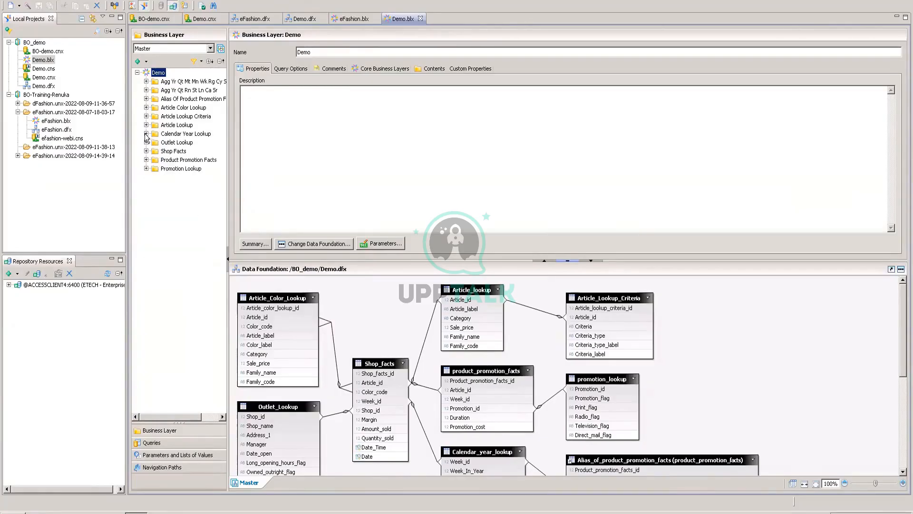
left_click(147, 168)
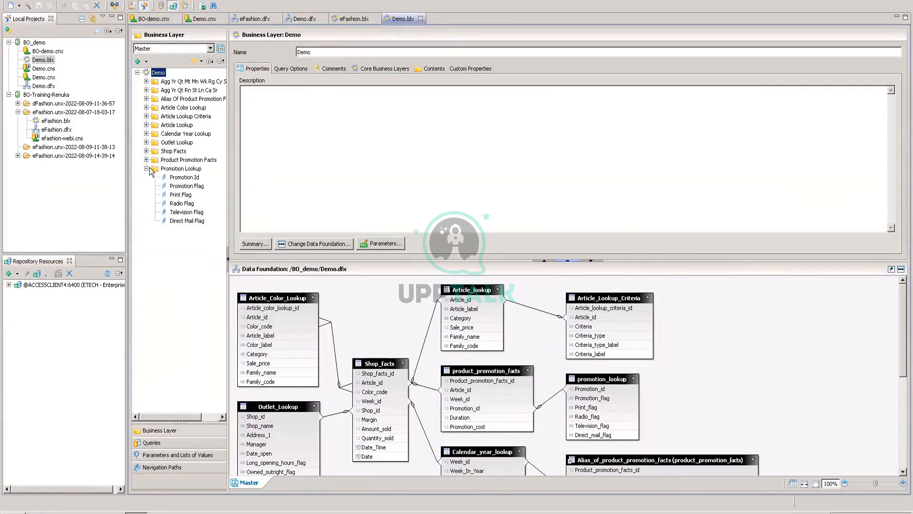
left_click(146, 169)
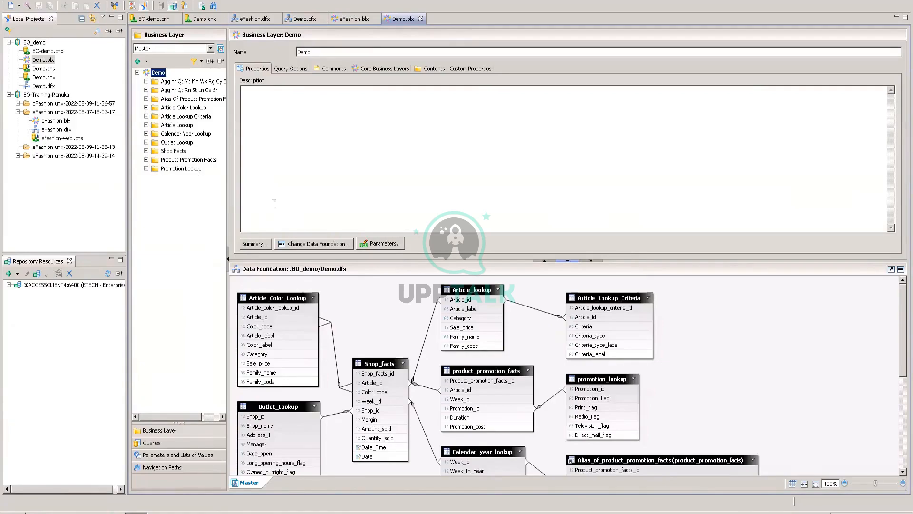
left_click(147, 151)
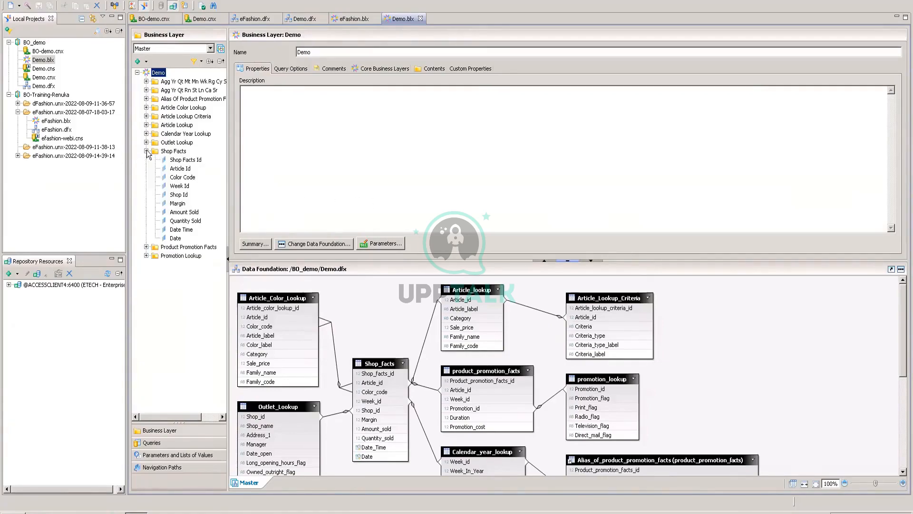
left_click(147, 151)
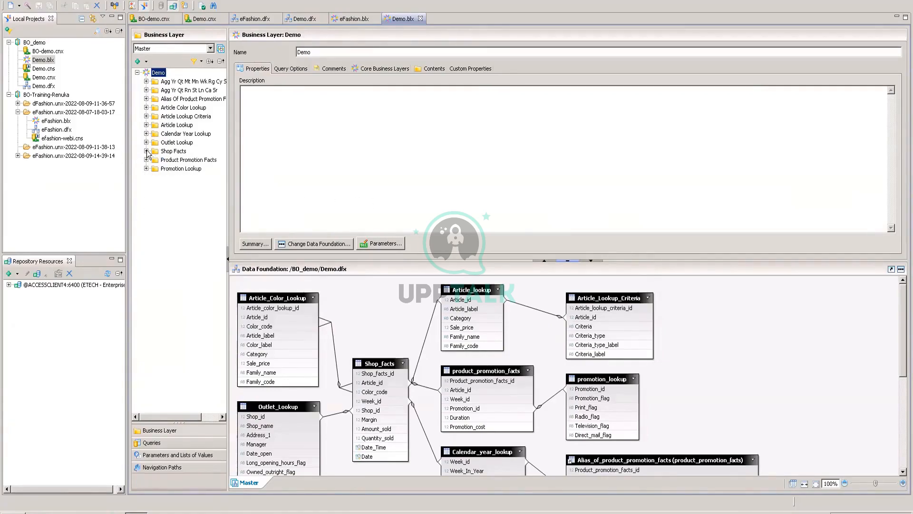
left_click(147, 151)
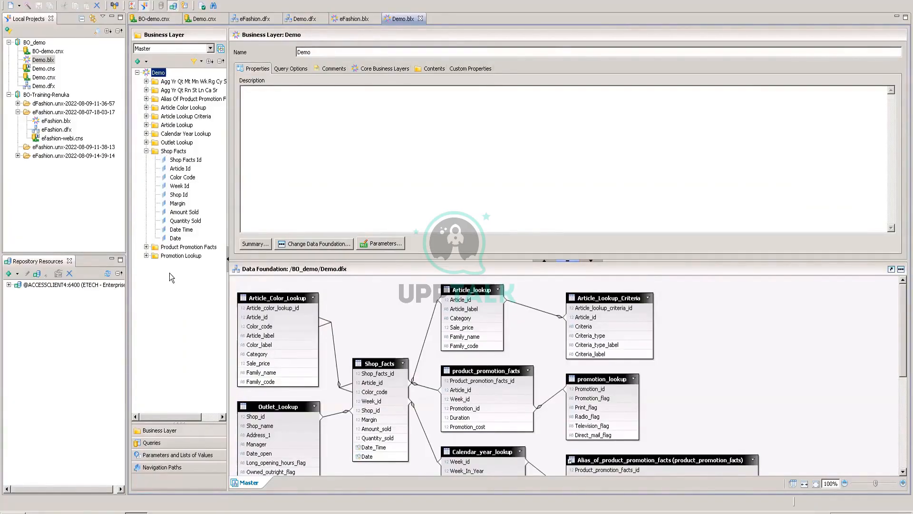
left_click(146, 152)
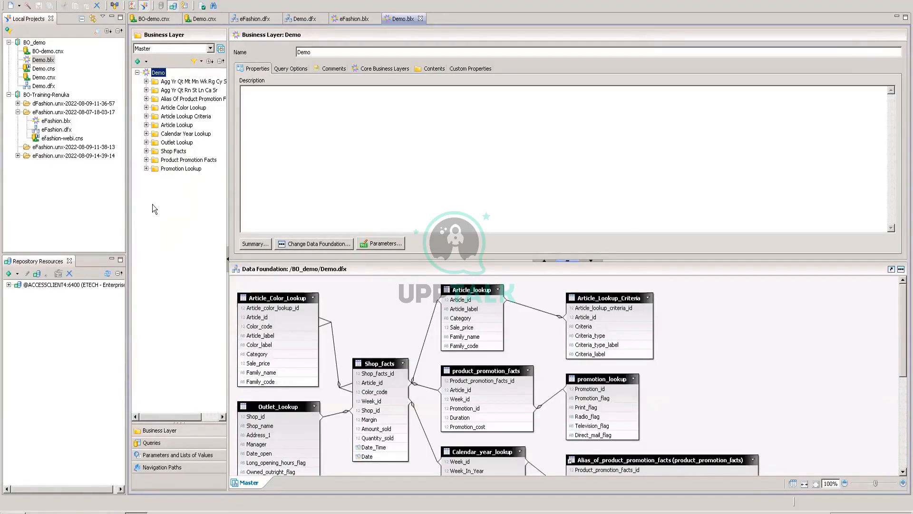
Create a new folder named "Time period" at the root of the Demo business layer
right_click(140, 194)
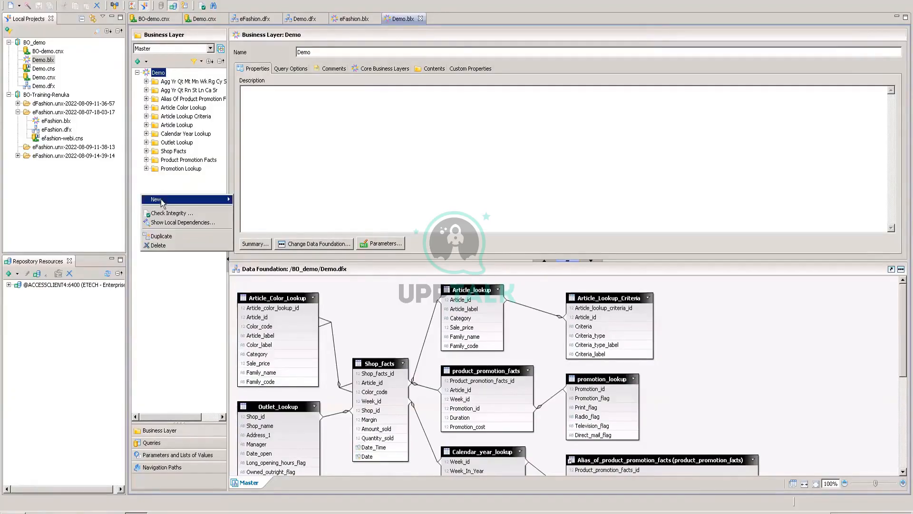
mouse_move(162, 203)
left_click(158, 183)
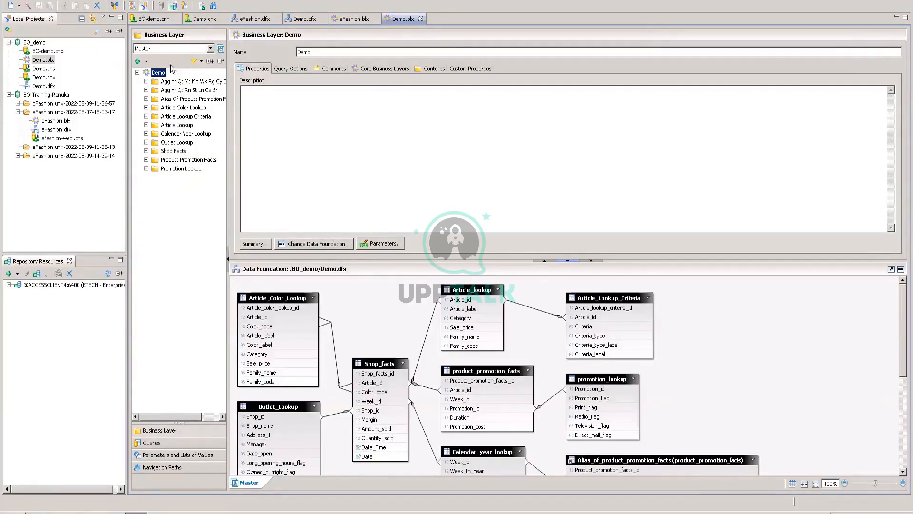
right_click(144, 190)
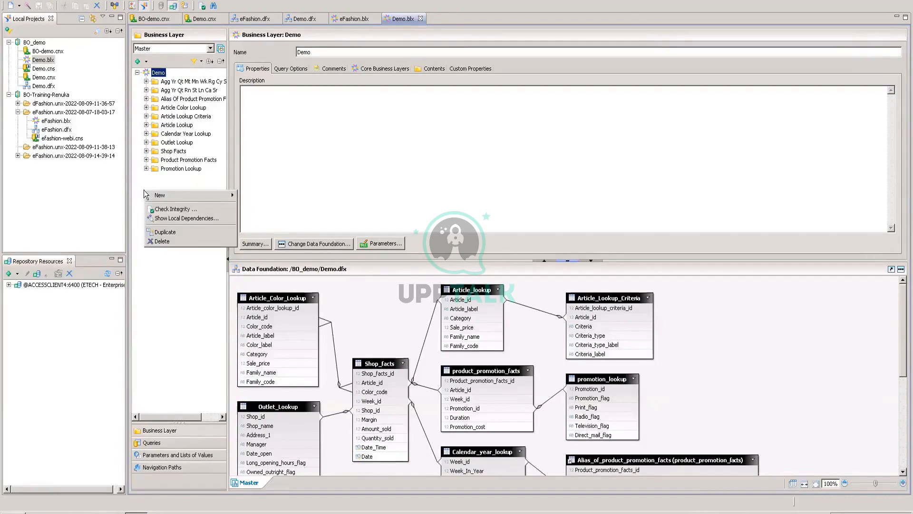
mouse_move(210, 196)
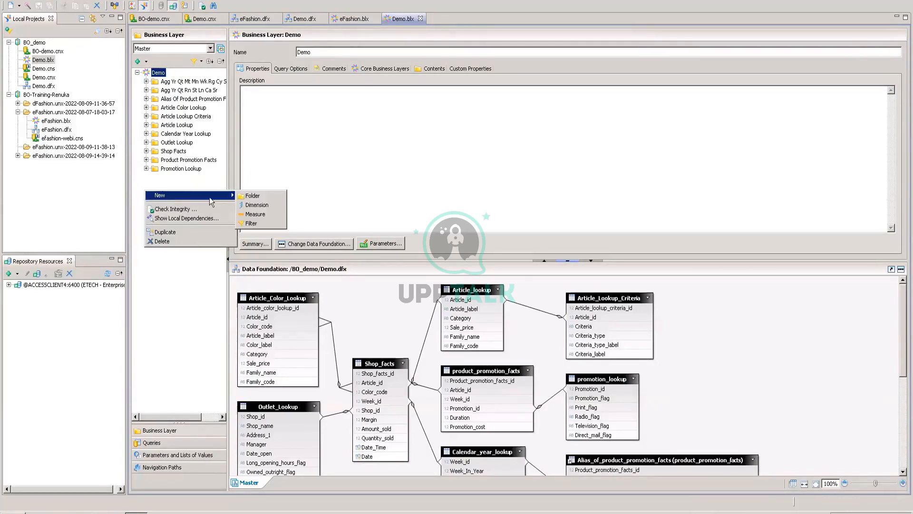
left_click(252, 196)
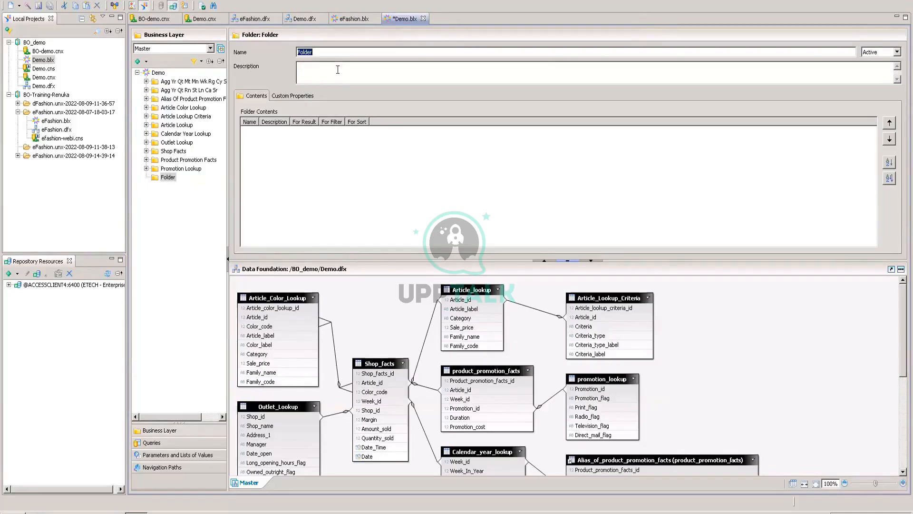
type("Time period")
left_click(174, 178)
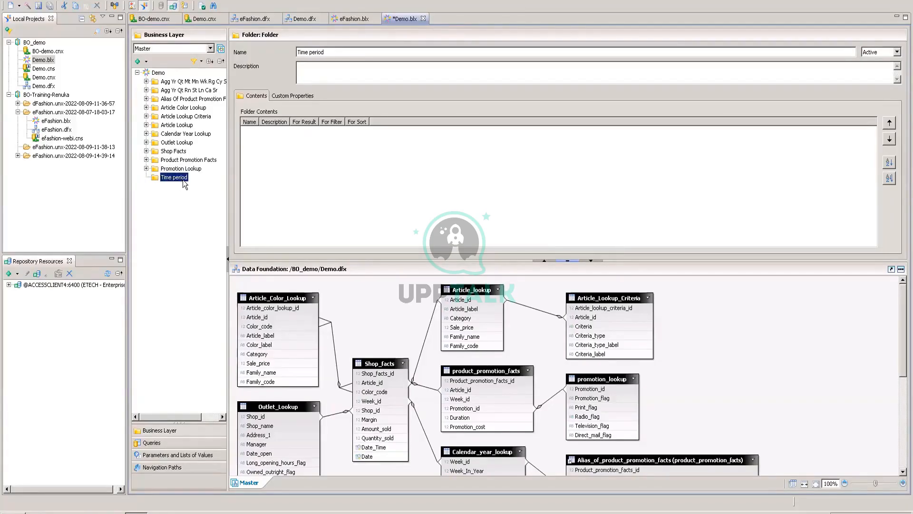
Add a new dimension named "Year" inside the Time period folder
right_click(176, 180)
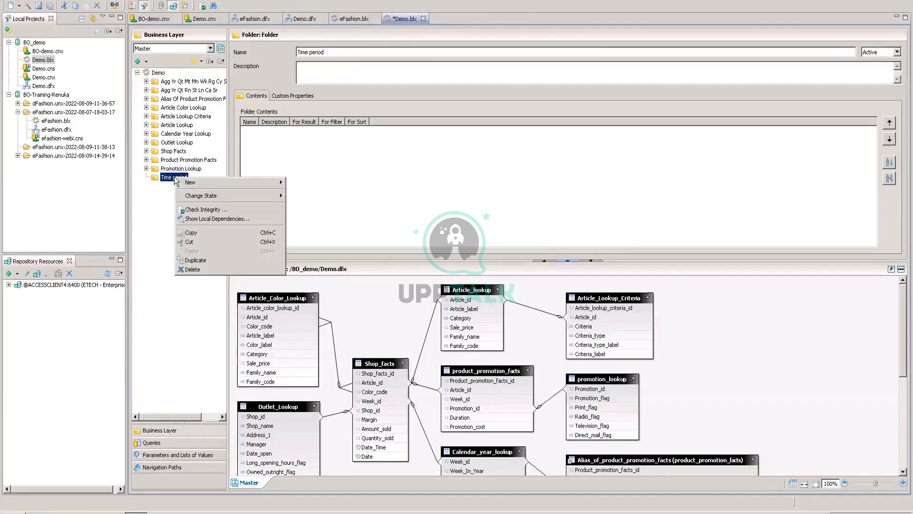
mouse_move(191, 185)
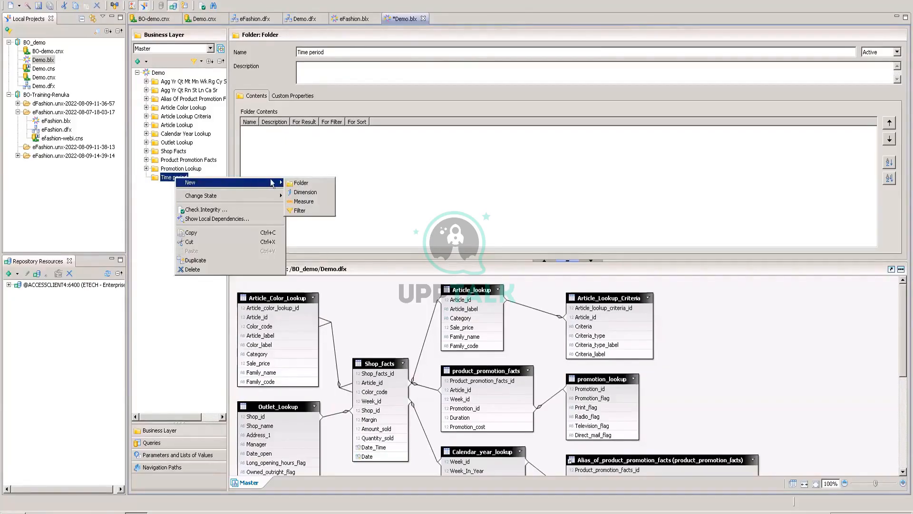
left_click(304, 192)
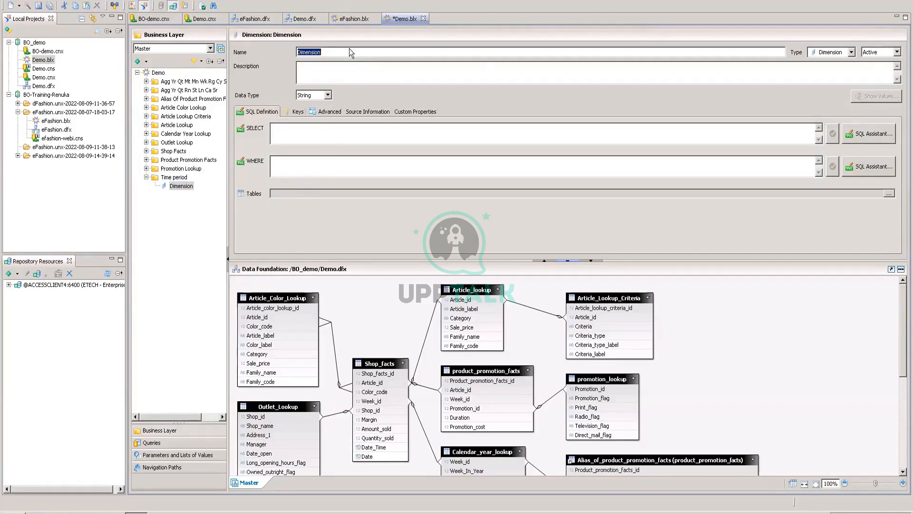
type("Year")
Define the Year dimension's SELECT expression as Calendar_year_lookup.Yr using the SQL Assistant, and validate it
left_click(304, 132)
left_click(873, 138)
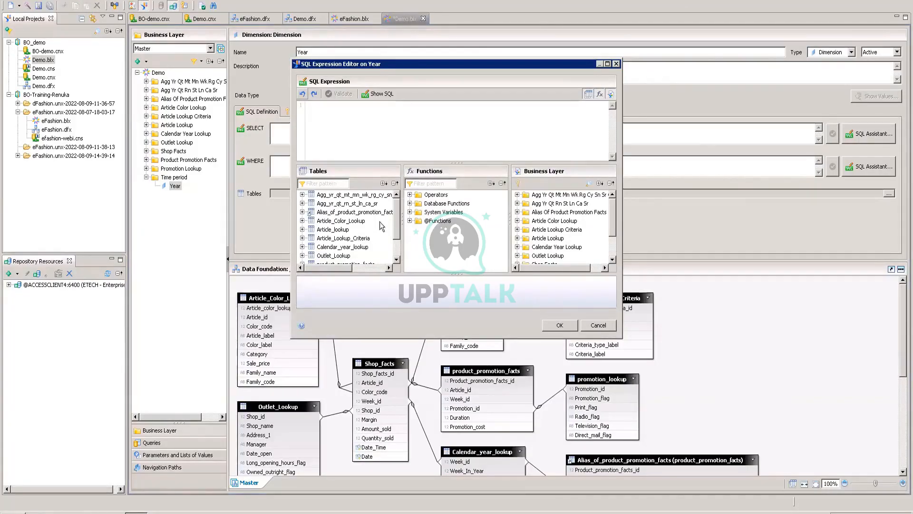
scroll(399, 254, "down", 1)
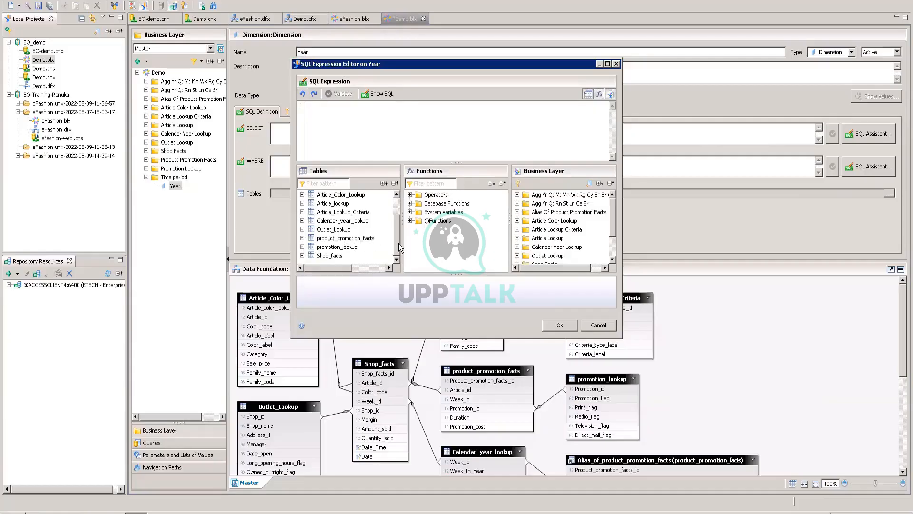
left_click(302, 221)
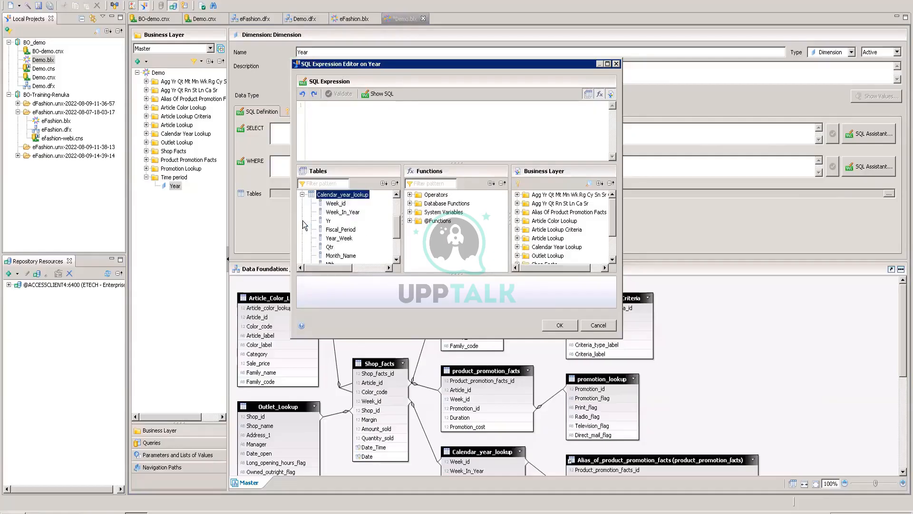
left_click_drag(330, 221, 331, 224)
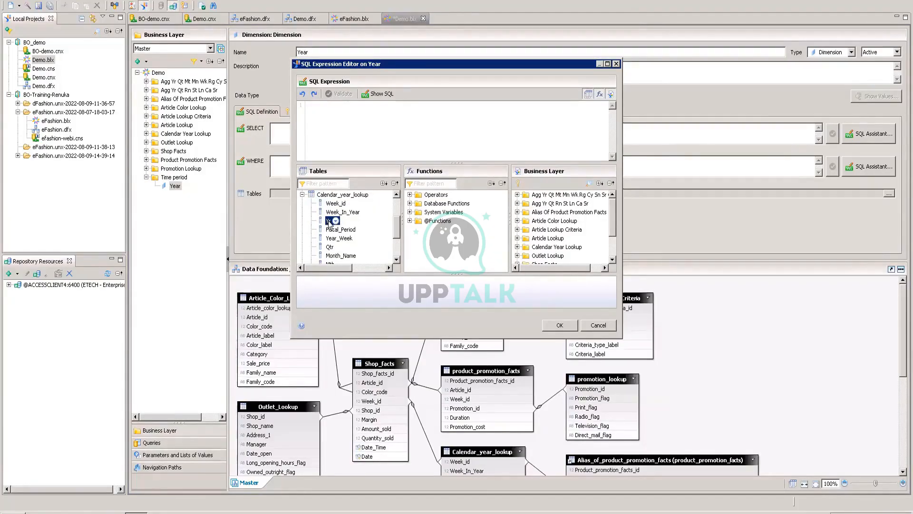
double_click(330, 221)
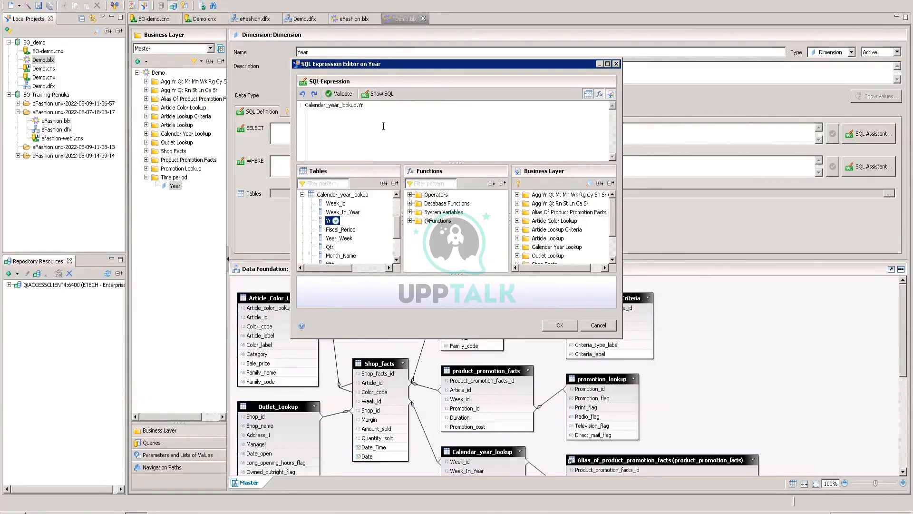
left_click(338, 95)
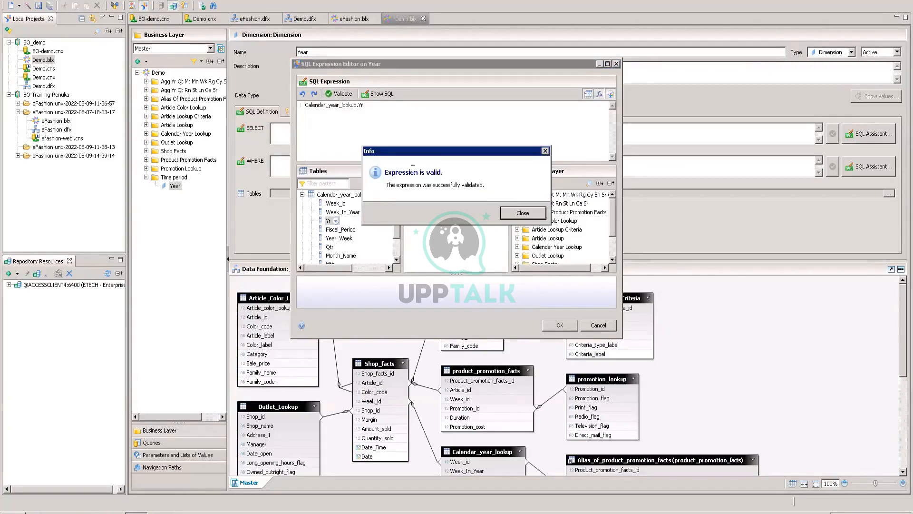
left_click(523, 213)
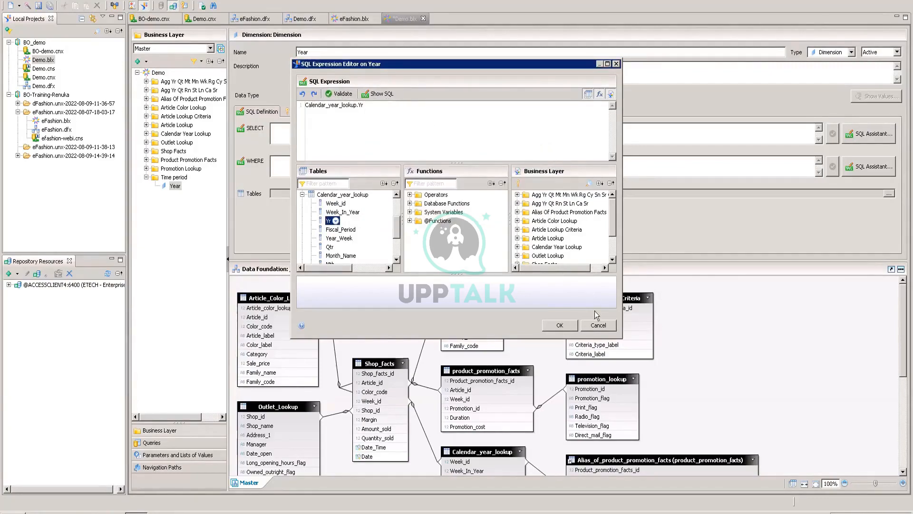
left_click(559, 326)
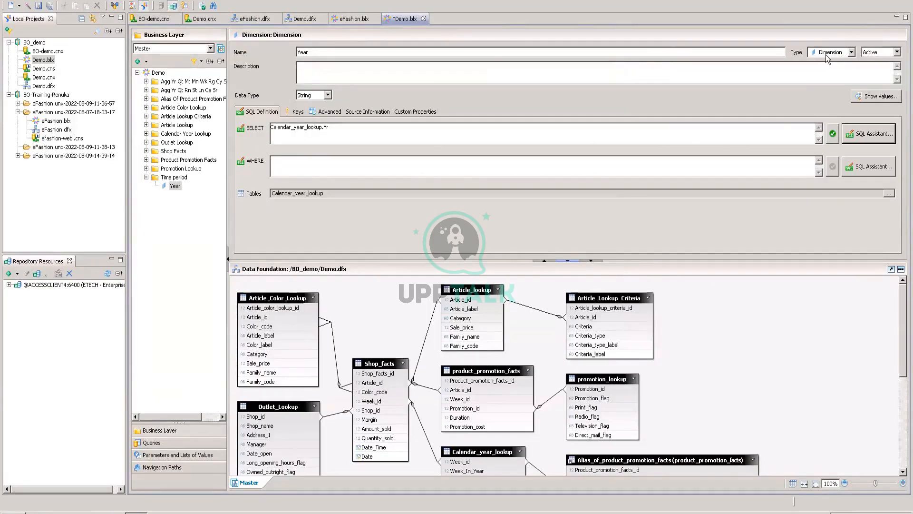
Keep the Year object's type as Dimension and preview its values as raw data and as distinct values
left_click(852, 52)
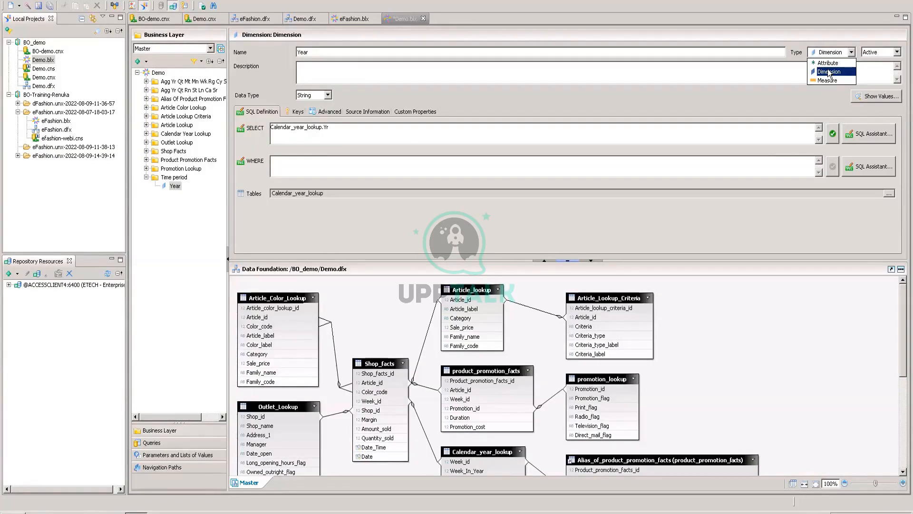
left_click(828, 72)
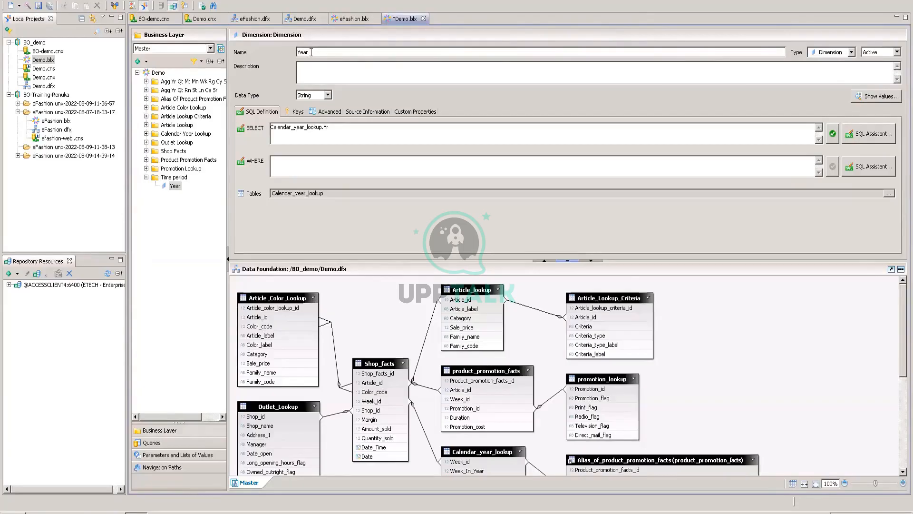
left_click(880, 98)
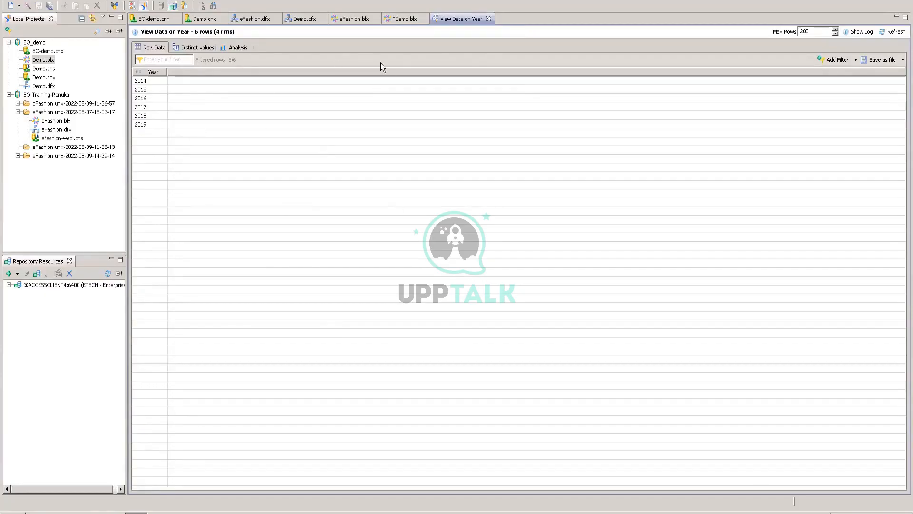
left_click(200, 47)
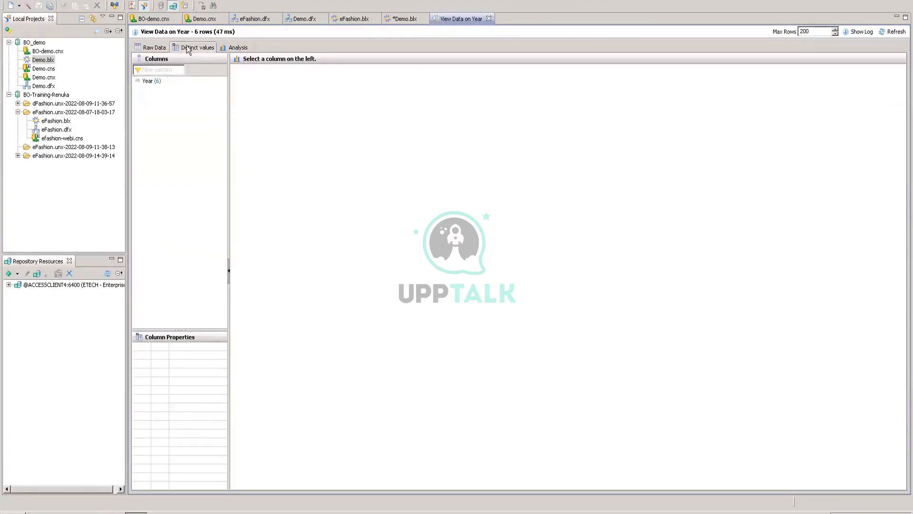
left_click(160, 48)
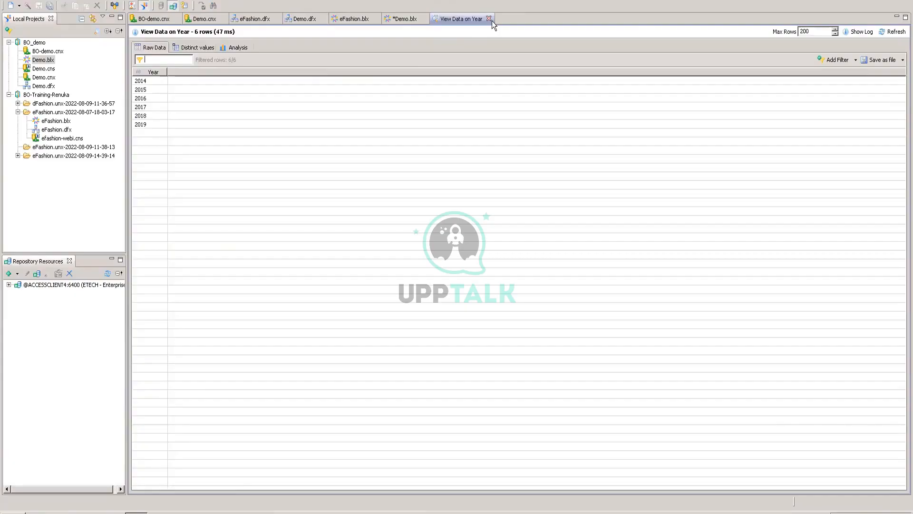
left_click(857, 60)
left_click(488, 19)
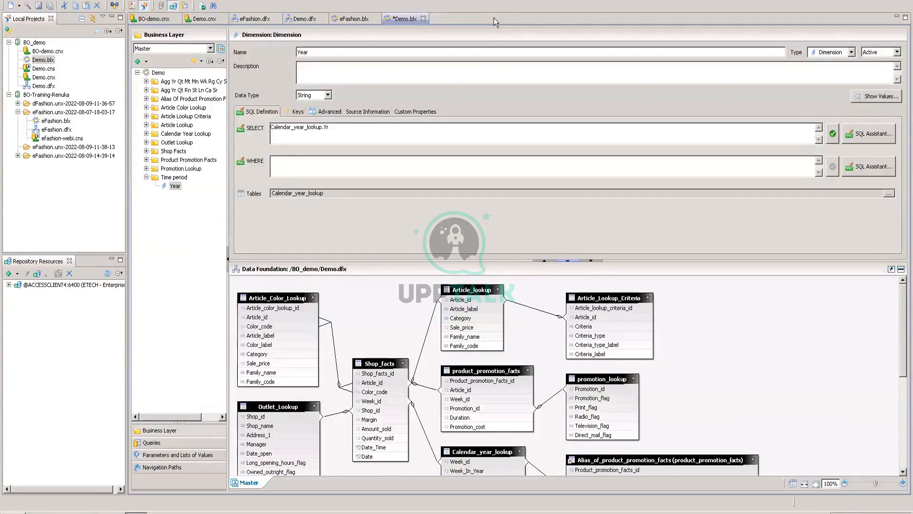
Look through the Year dimension's keys, custom properties and source information
left_click(299, 114)
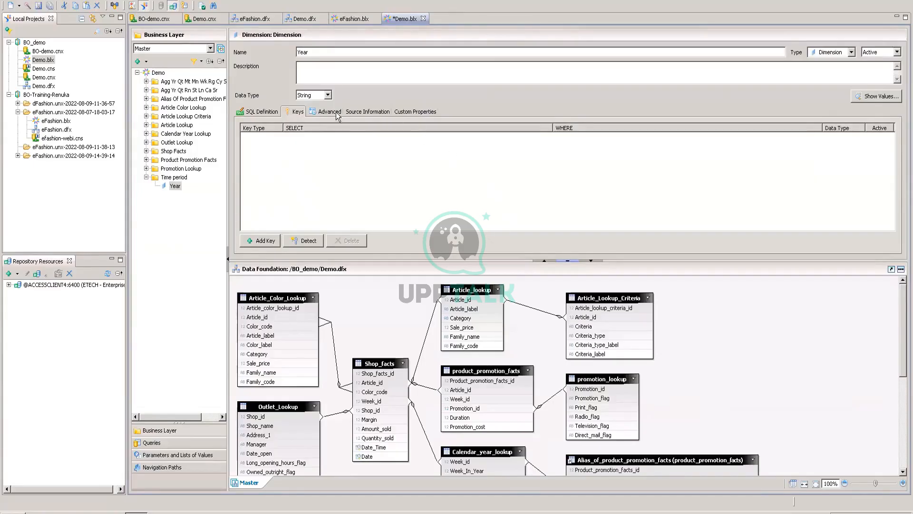
left_click(363, 118)
left_click(405, 112)
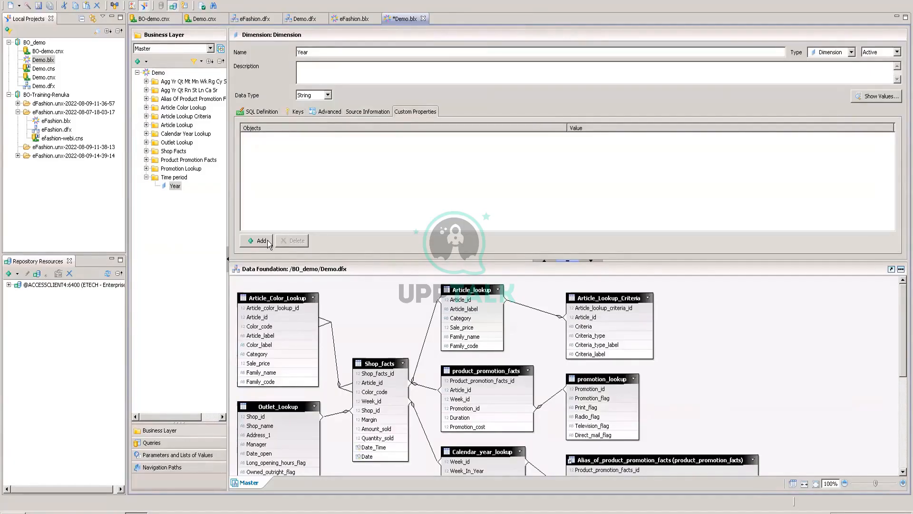
left_click(268, 241)
left_click(363, 113)
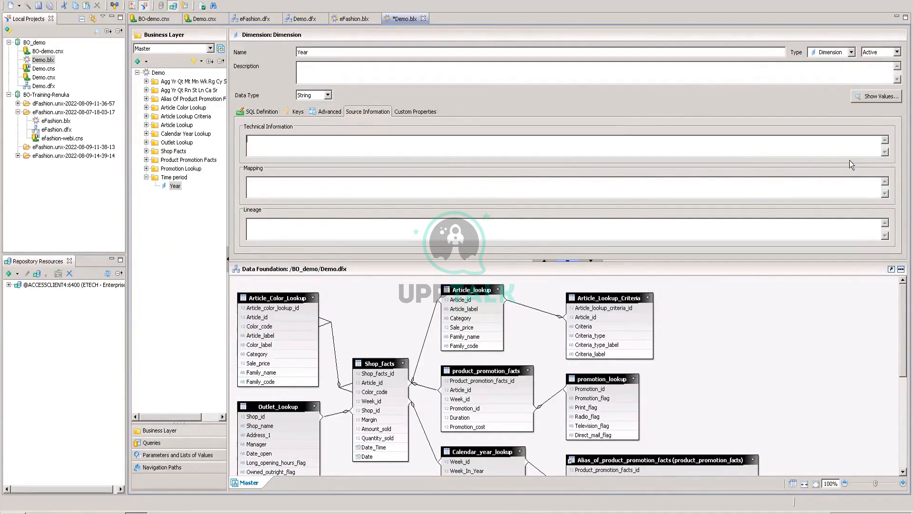
Switch to the eFashion.blx business layer and collapse its Time period folder
left_click(60, 124)
double_click(61, 123)
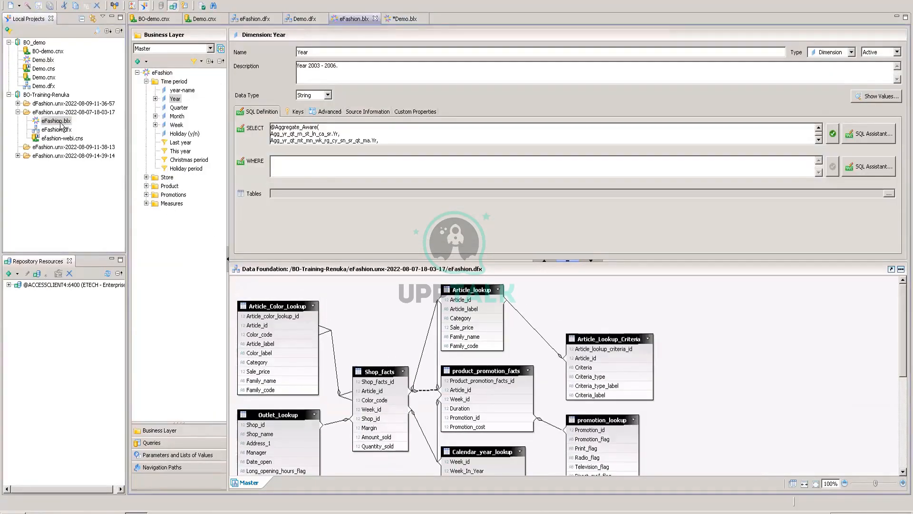
left_click(168, 83)
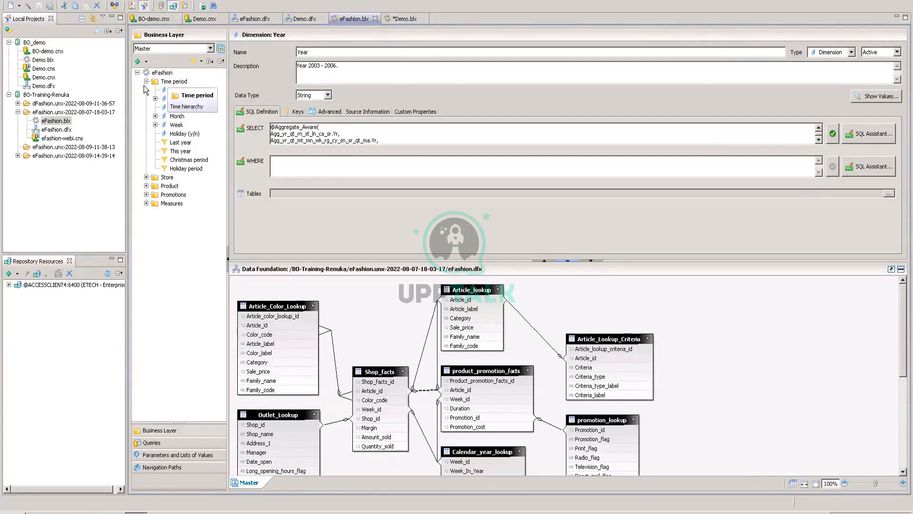
left_click(146, 81)
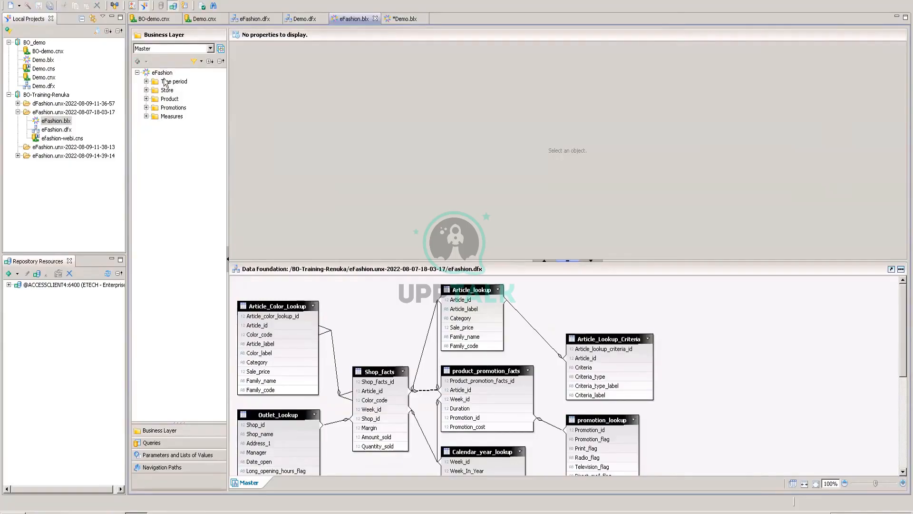
Examine the SQL definitions of Sales revenue, Quantity sold, Margin and Discount in the eFashion Measures folder
mouse_move(178, 90)
mouse_move(172, 117)
left_click(147, 117)
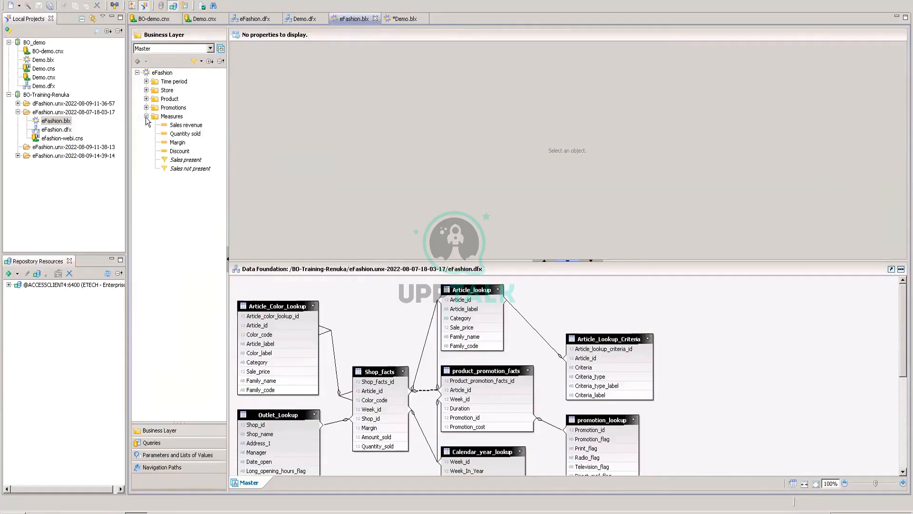
left_click(179, 126)
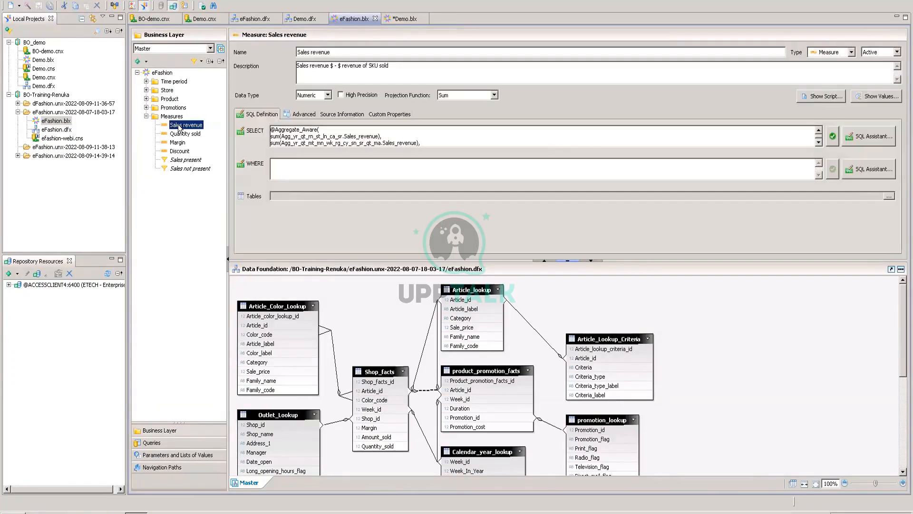
left_click(423, 142)
scroll(423, 142, "down", 1)
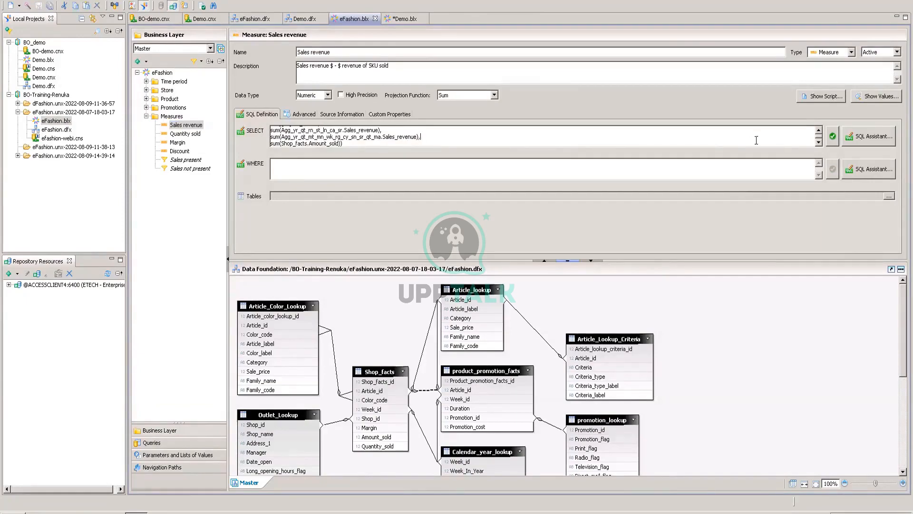
left_click(183, 135)
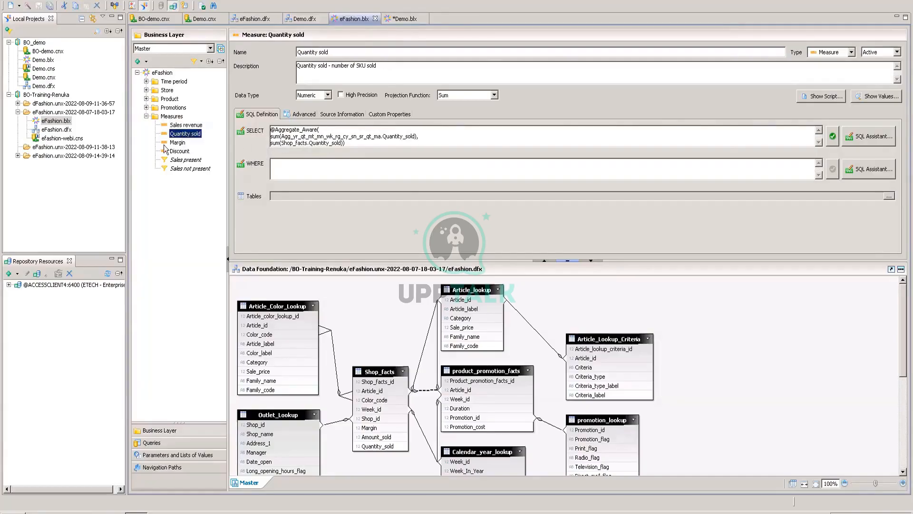
left_click(174, 143)
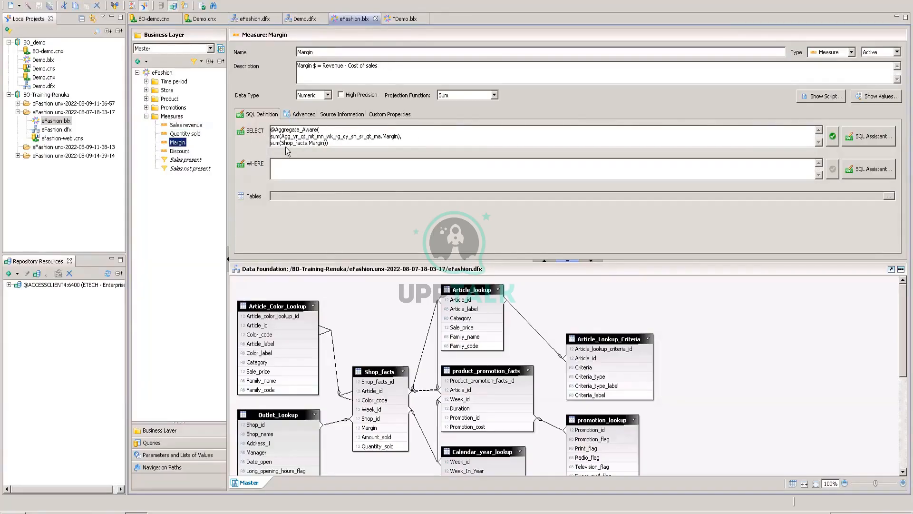
left_click_drag(326, 144, 284, 145)
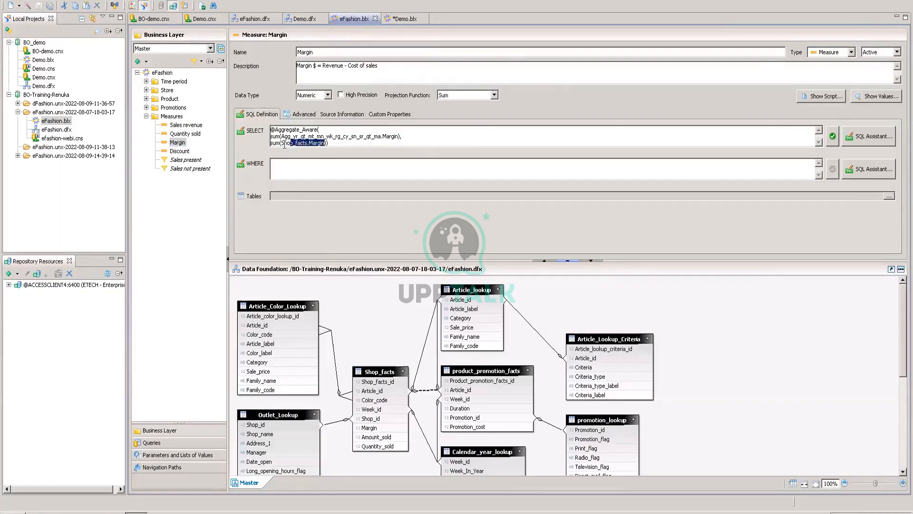
left_click(179, 151)
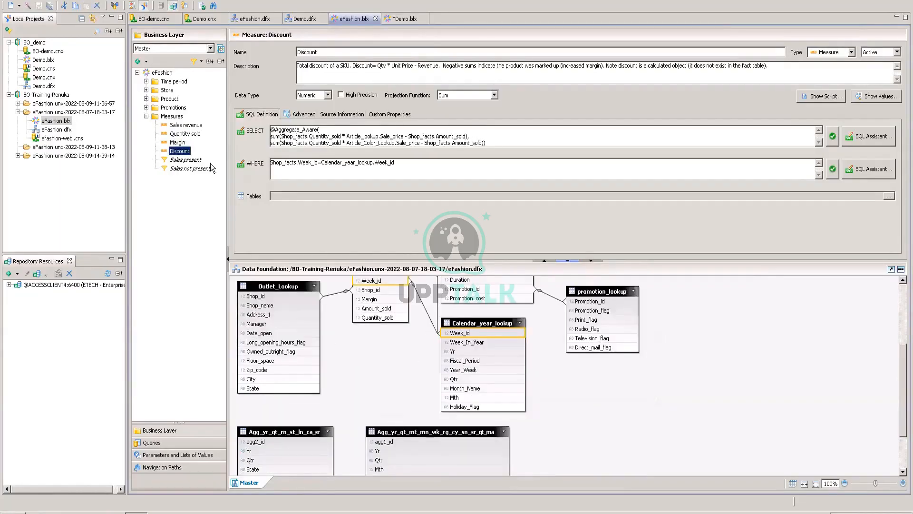
left_click(146, 116)
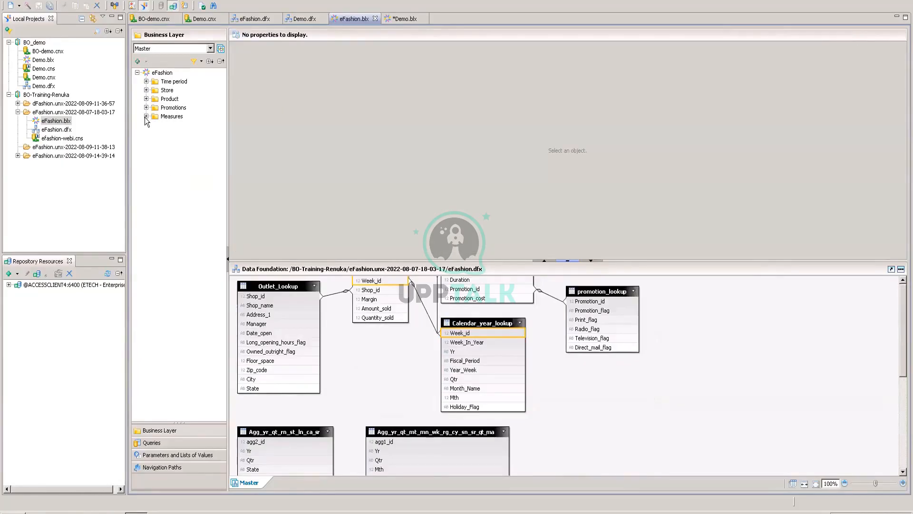
Examine Promotion (y/n) in the Promotions folder, the Store folder's objects, and the keys and SQL definition of SKU number in the Product folder
left_click(146, 107)
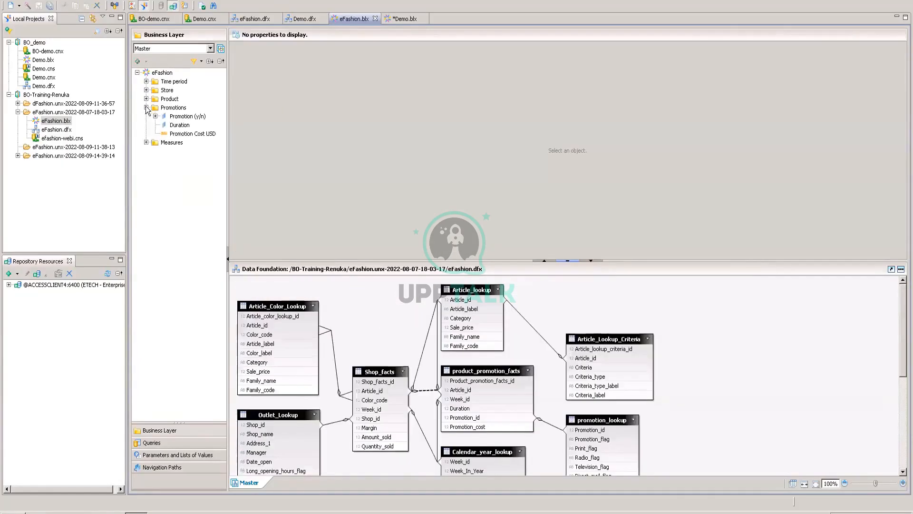
left_click(182, 119)
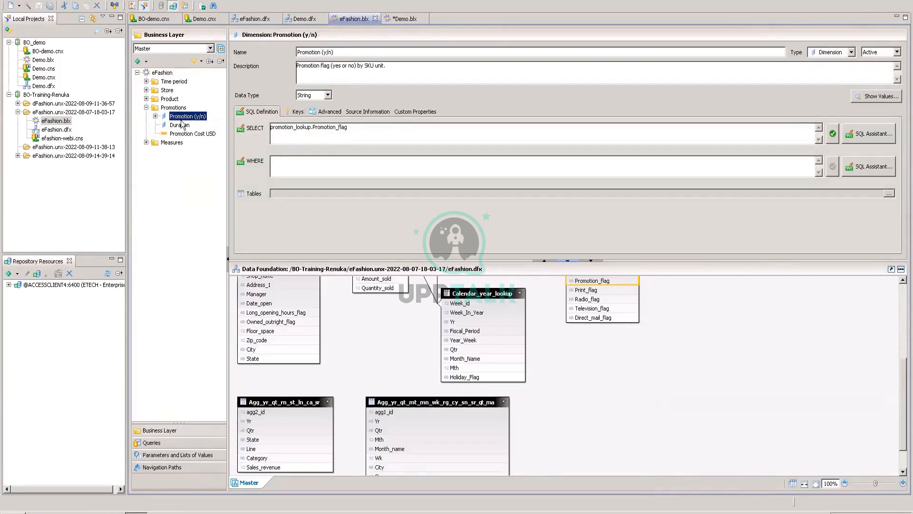
left_click(147, 108)
left_click(147, 91)
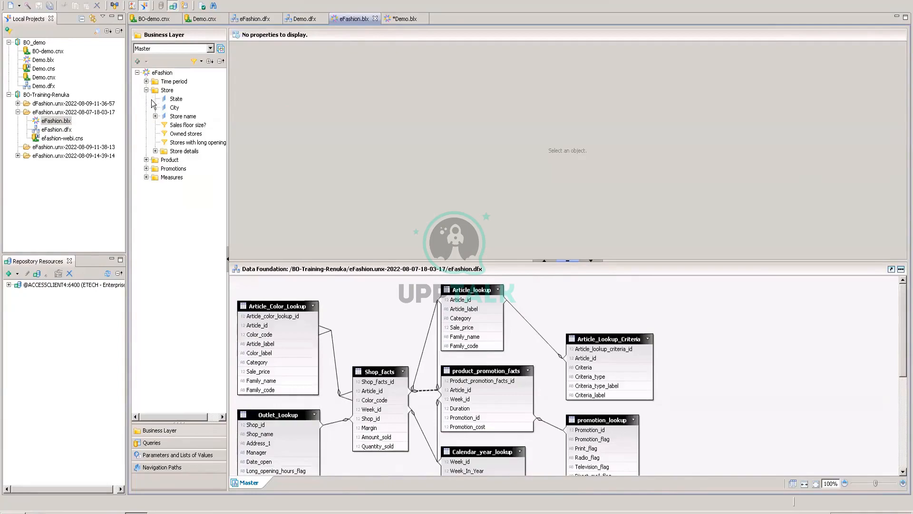
left_click(147, 160)
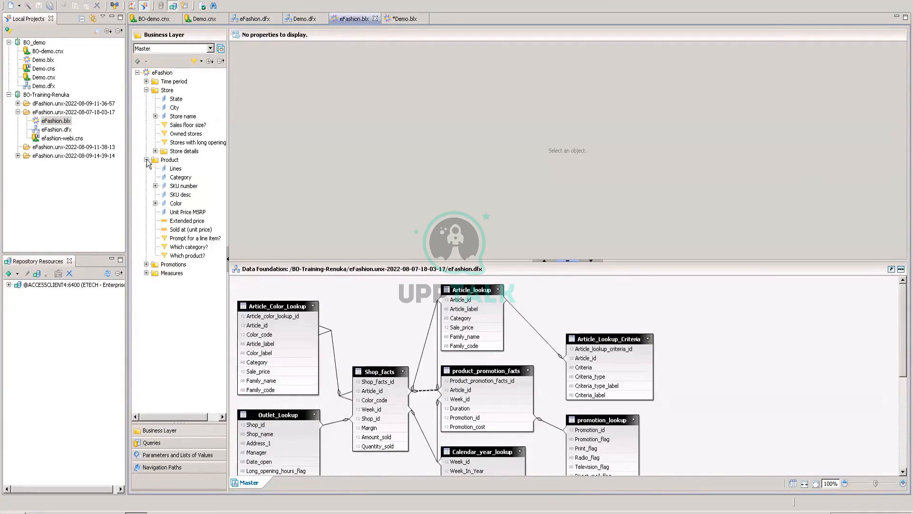
left_click(179, 187)
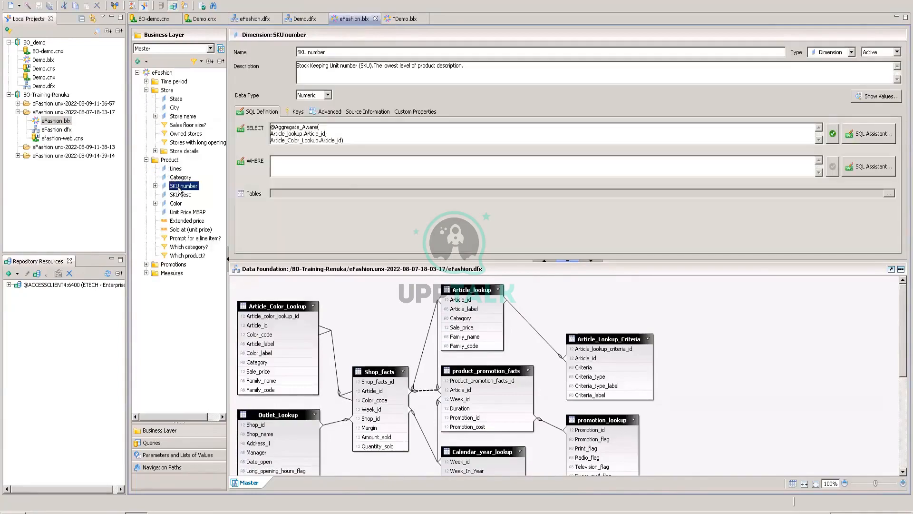
left_click(296, 112)
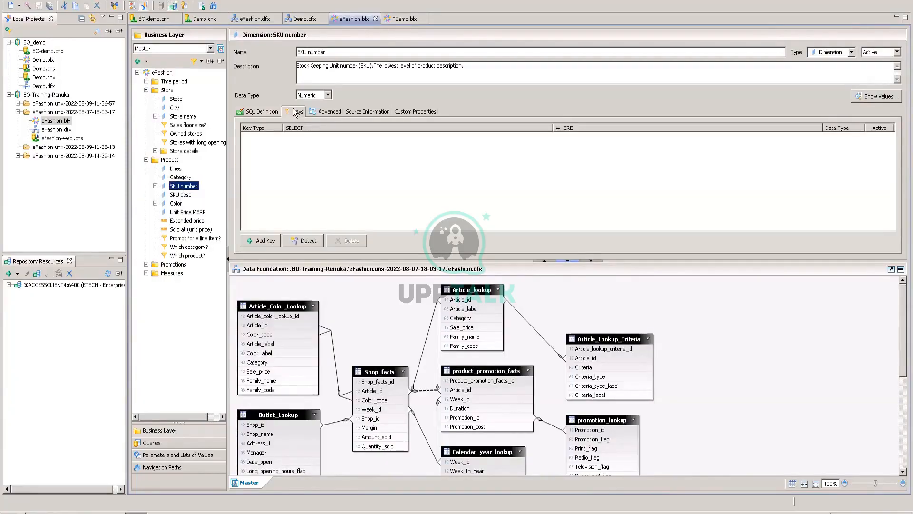
left_click(246, 113)
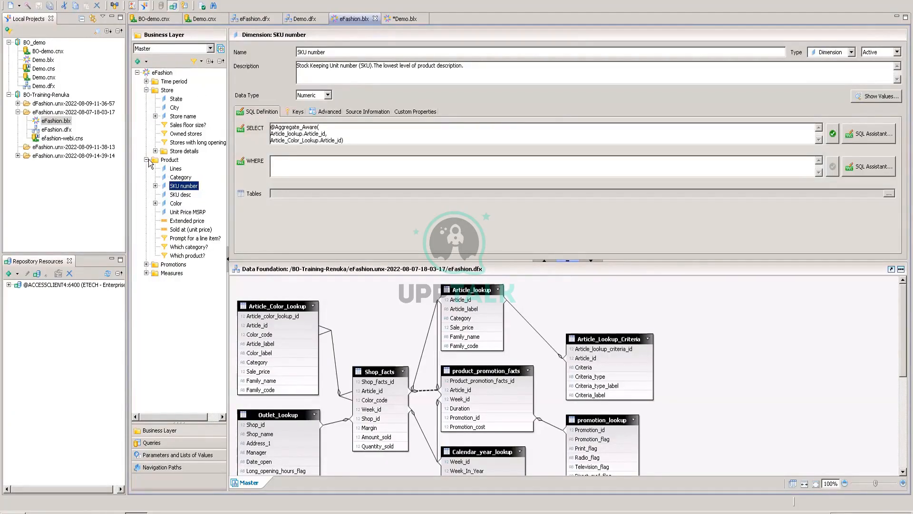
Examine the Extended price measure and its object type options in the Product folder, and collapse the folder
left_click(188, 224)
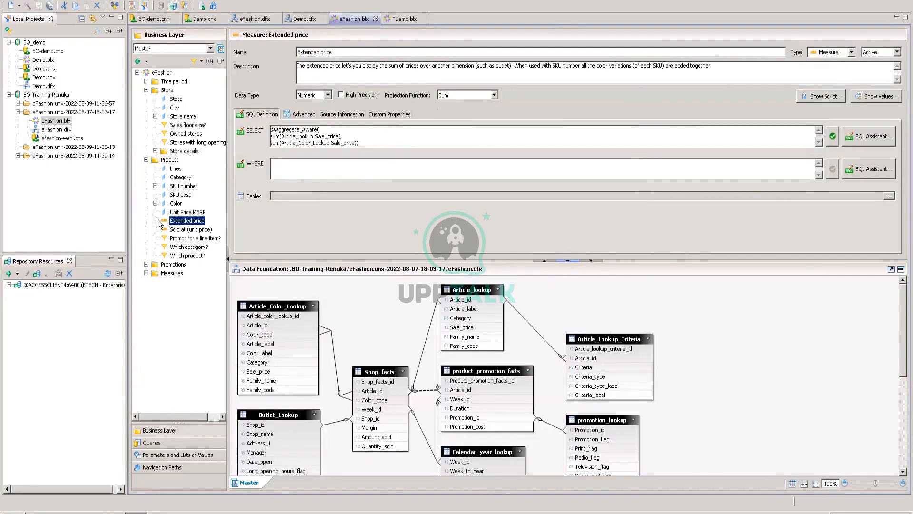
mouse_move(166, 222)
left_click(852, 53)
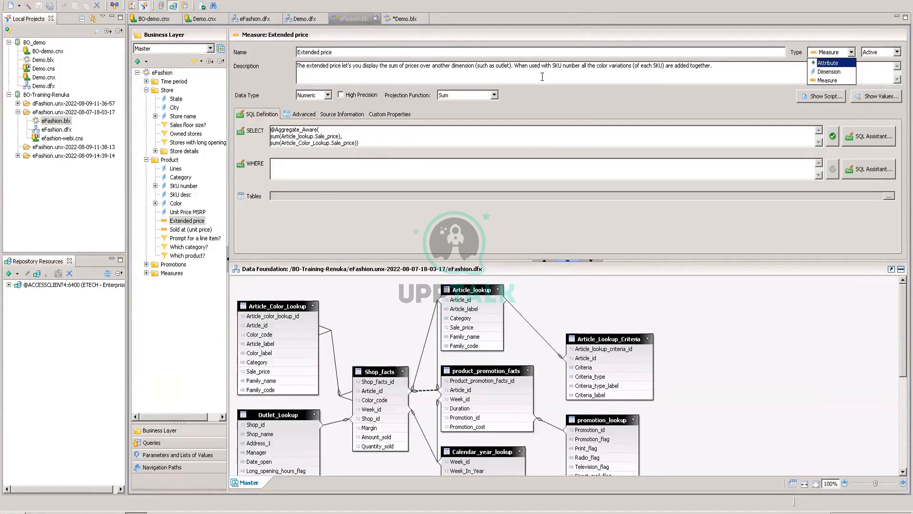
left_click(682, 96)
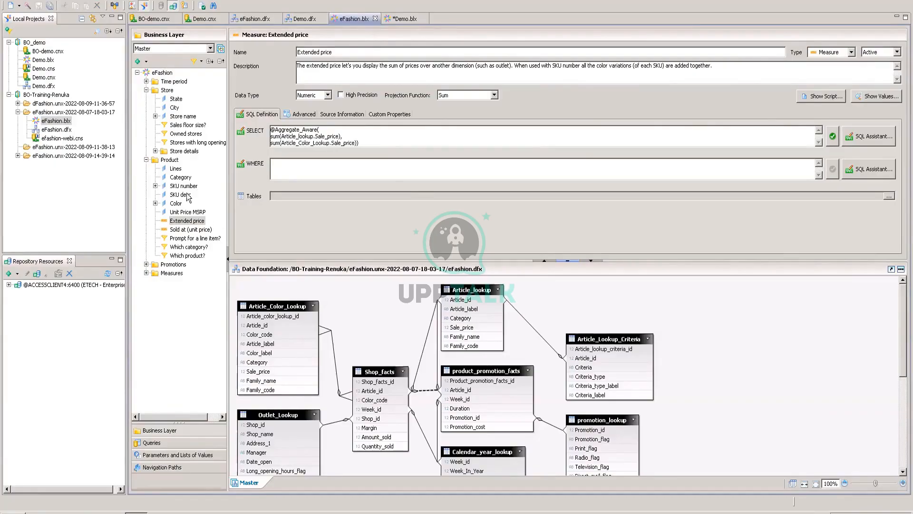
left_click(147, 160)
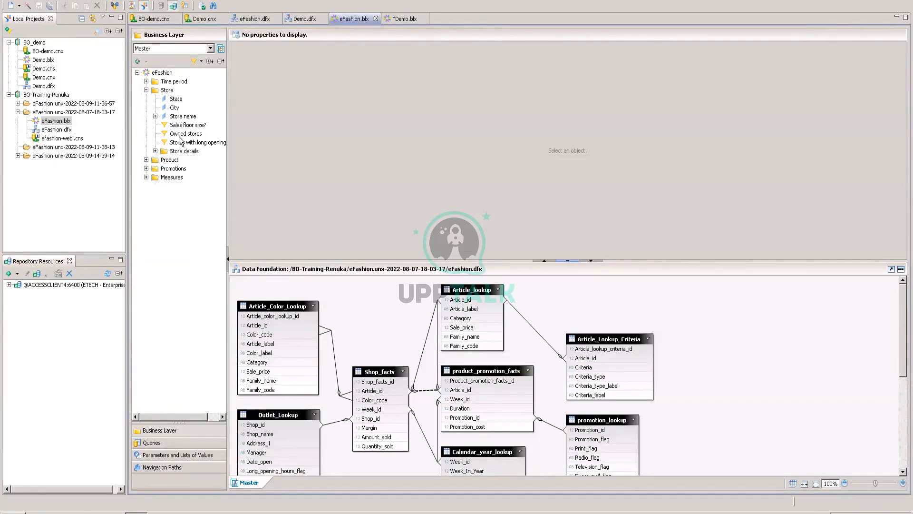
Look through the Year, Quarter, Month, Week and Holiday (y/n) dimensions in the Time period folder
left_click(147, 81)
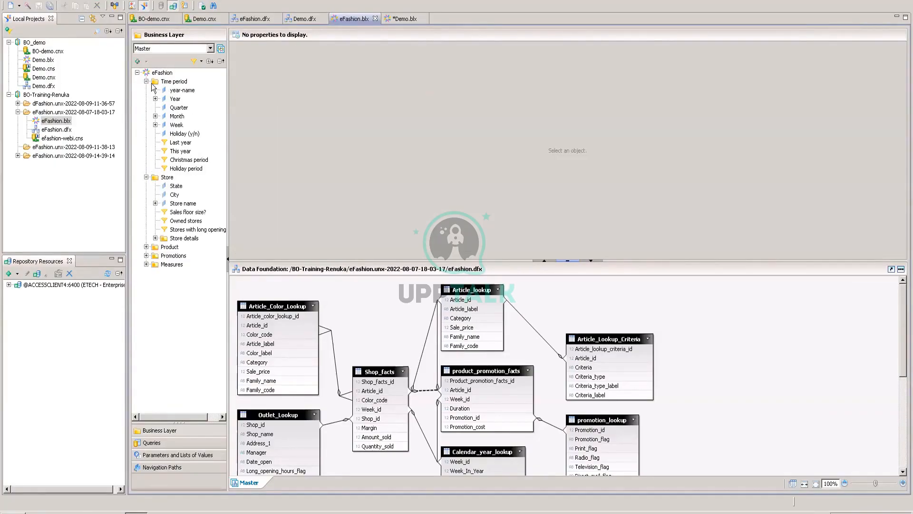
left_click(175, 99)
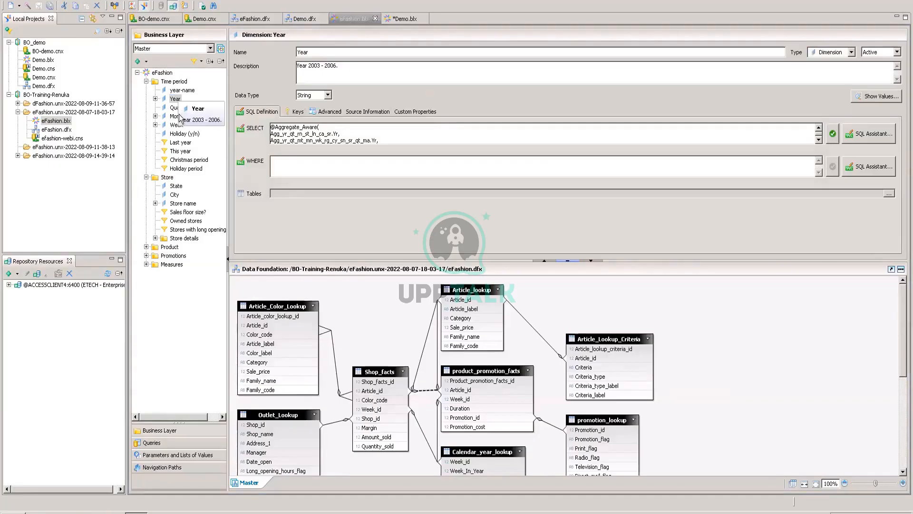
left_click(177, 107)
left_click(176, 116)
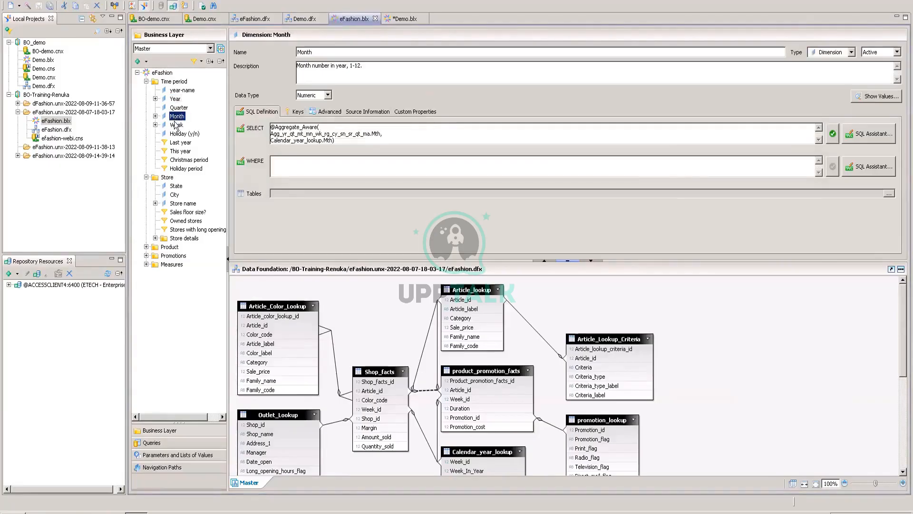
left_click(176, 124)
left_click(180, 133)
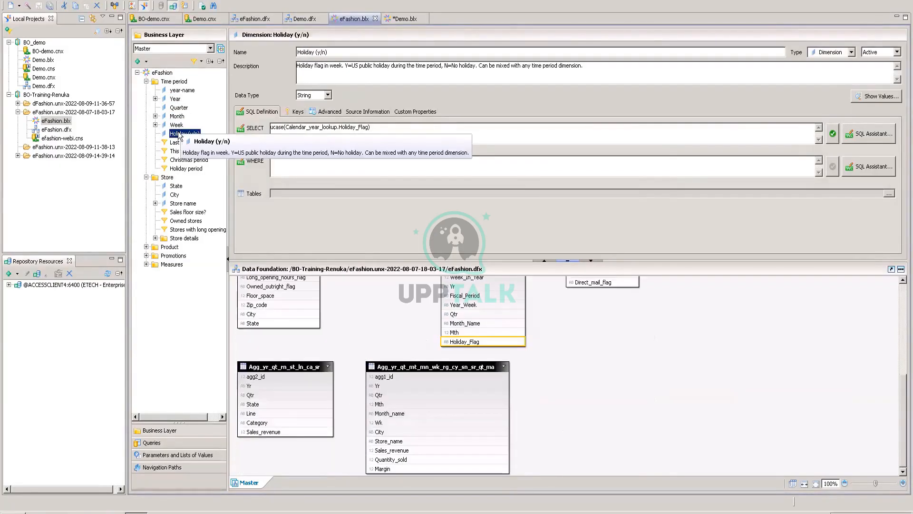
left_click(147, 81)
left_click(146, 89)
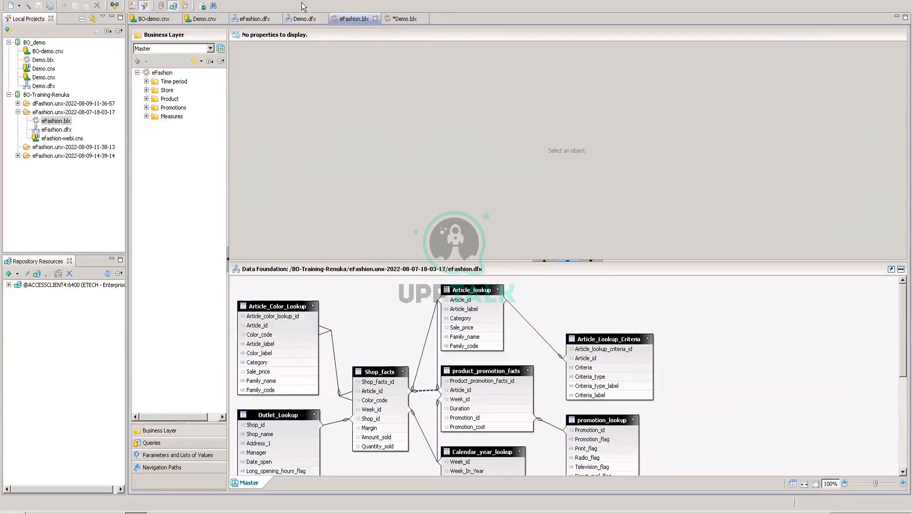
left_click(18, 113)
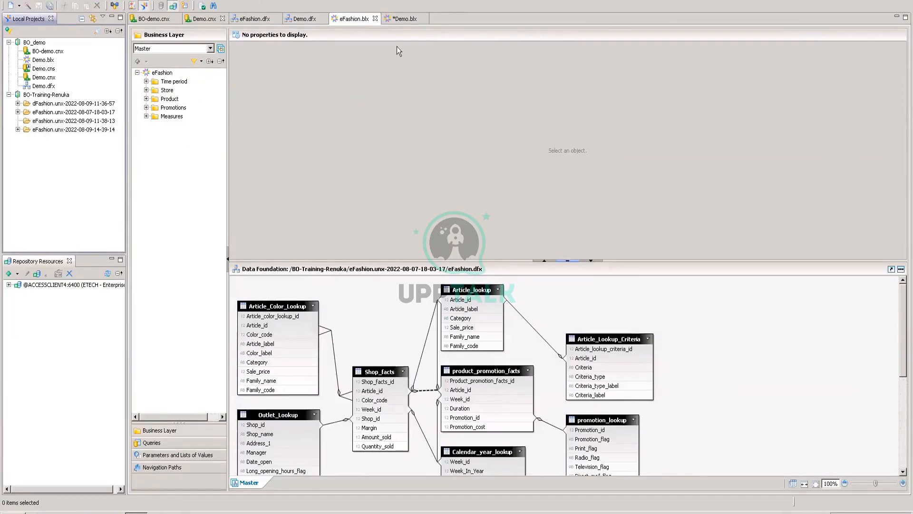
left_click(185, 208)
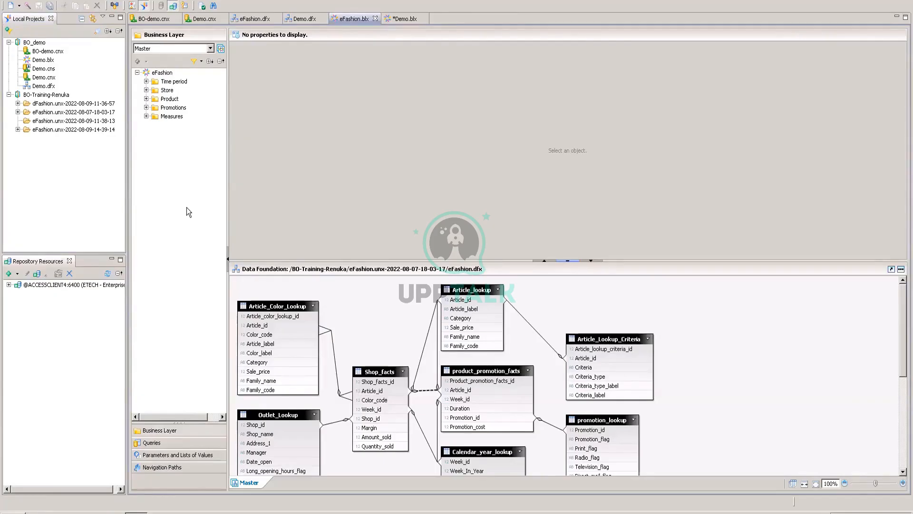
left_click(185, 5)
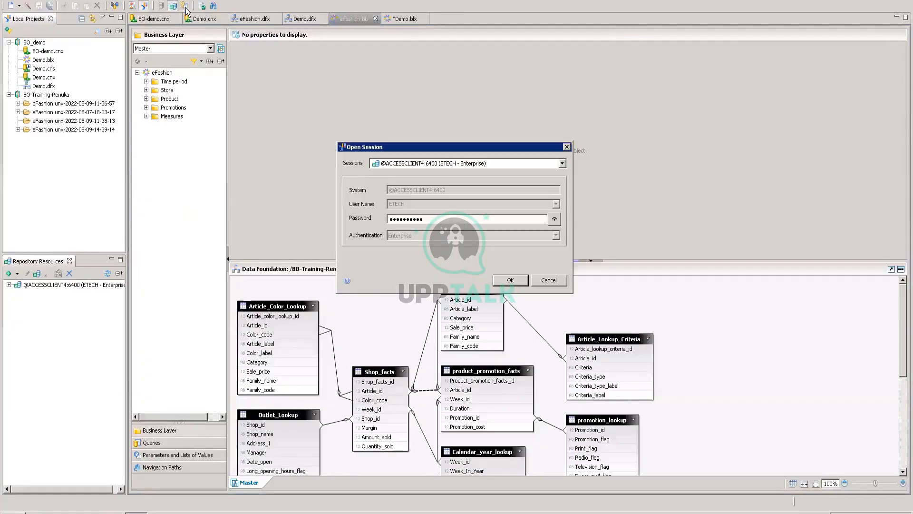
left_click(507, 281)
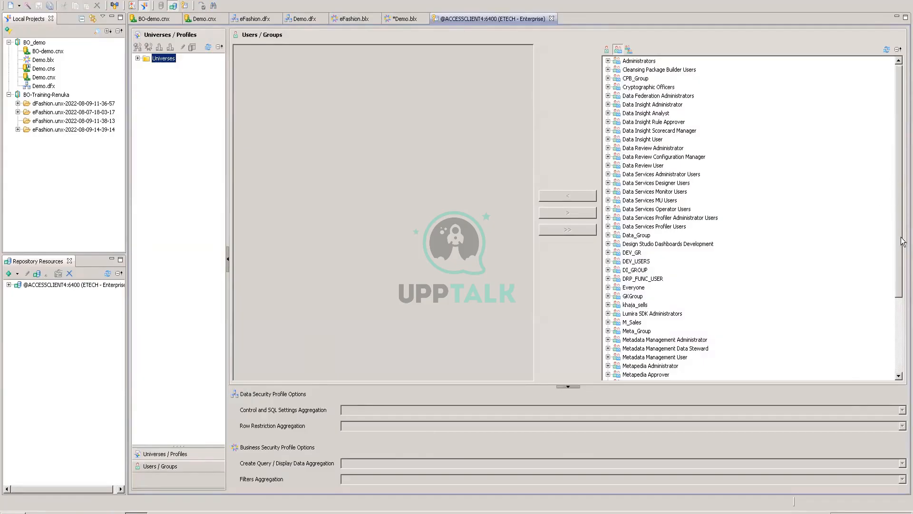
Look through the full list of user groups in the repository session
left_click_drag(902, 240, 904, 309)
scroll(894, 151, "up", 3)
left_click_drag(898, 293, 883, 242)
left_click_drag(881, 209, 875, 378)
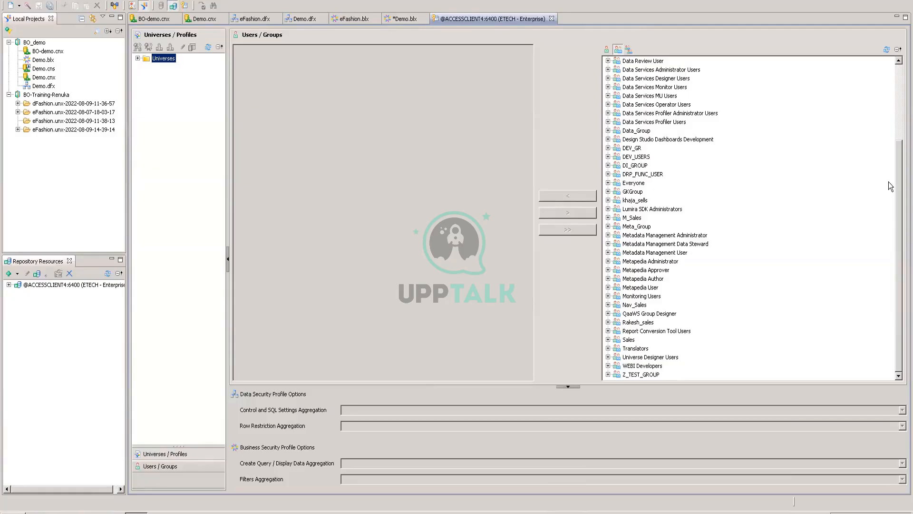
left_click_drag(898, 172, 895, 105)
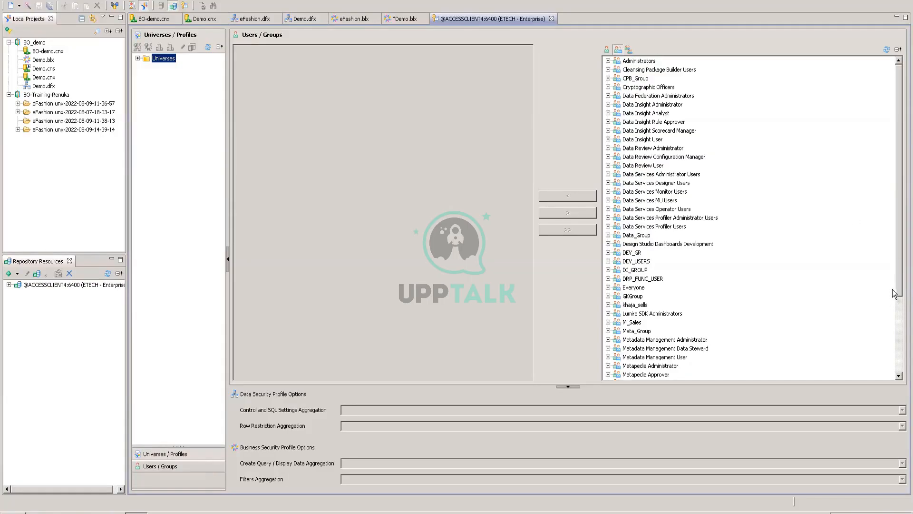
left_click_drag(902, 292, 886, 224)
Compare the individual users, flat groups and group hierarchies views of the repository's users and groups
left_click(608, 50)
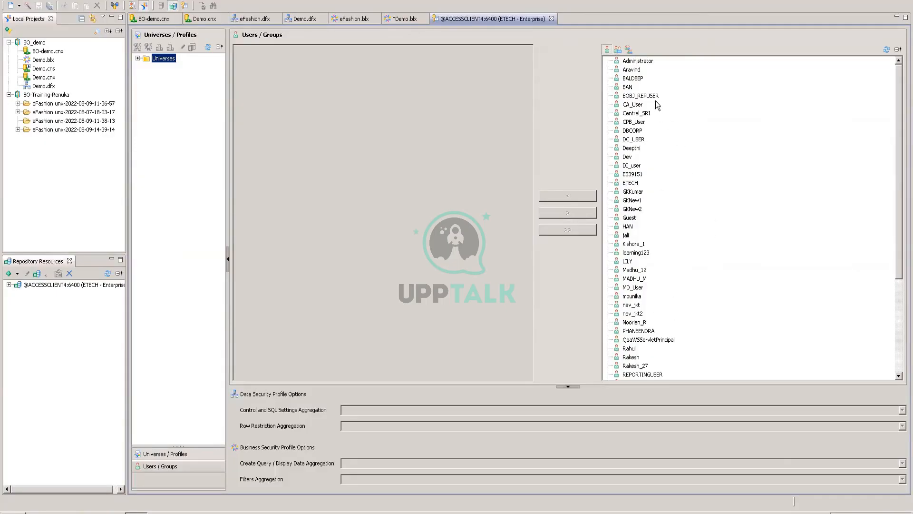
left_click(618, 50)
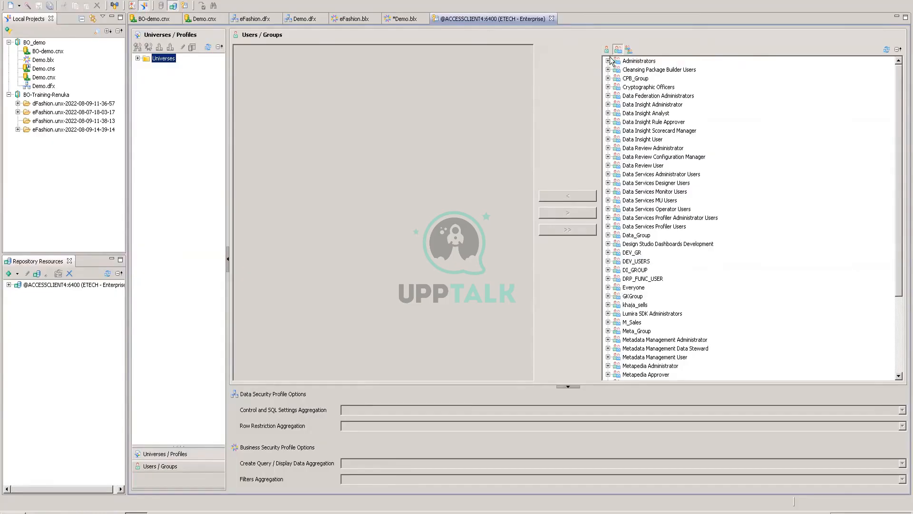
left_click(631, 53)
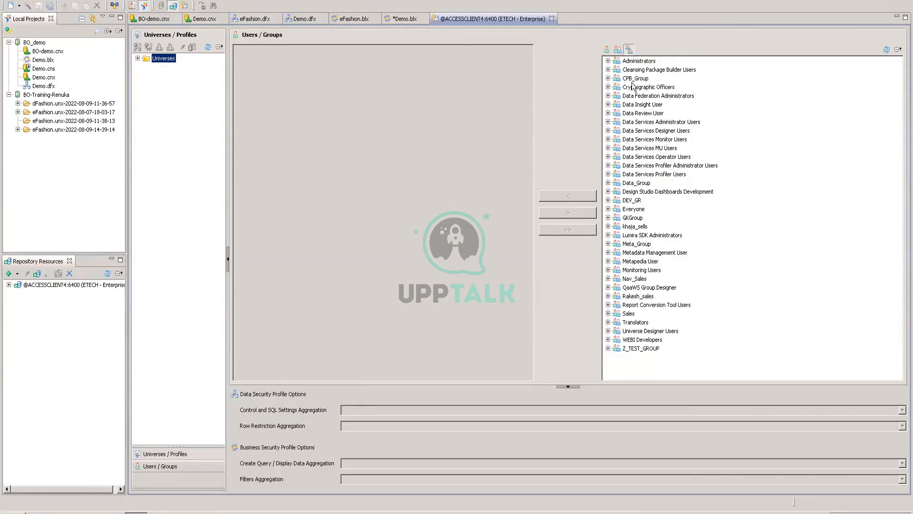
left_click(618, 50)
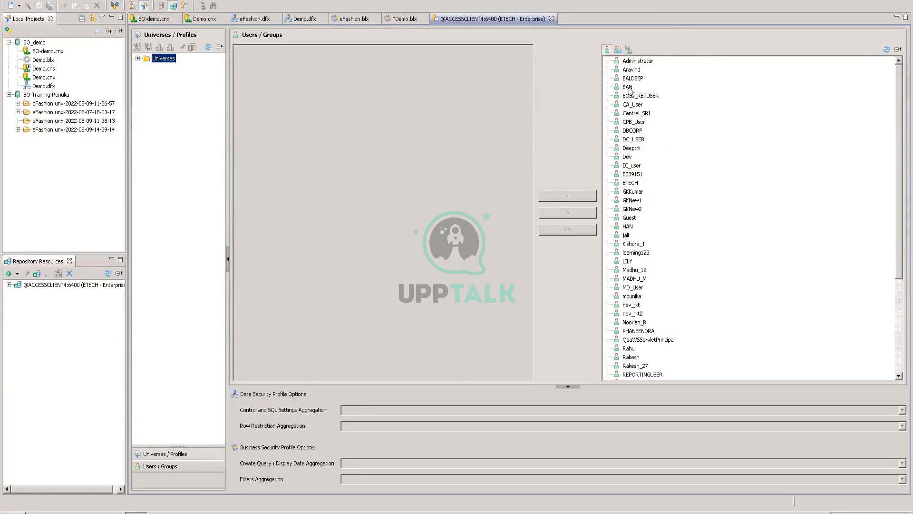
left_click(617, 50)
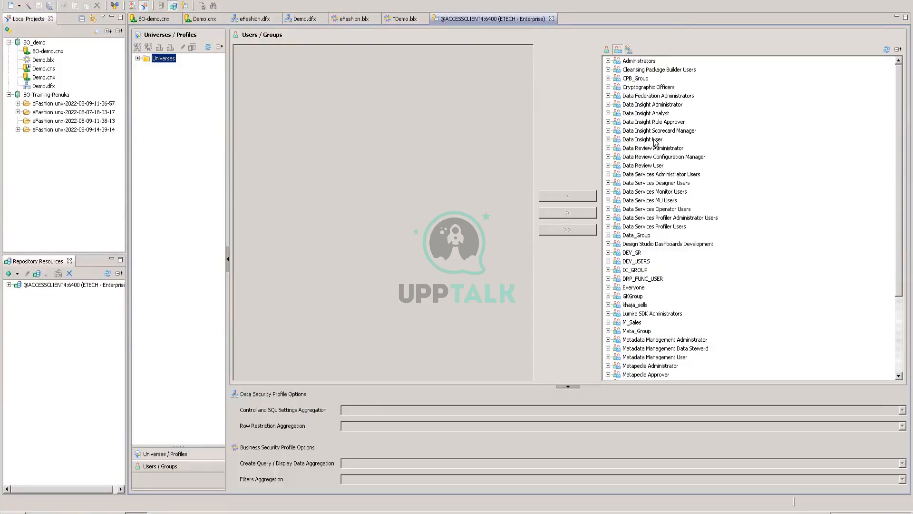
left_click(629, 51)
left_click(605, 50)
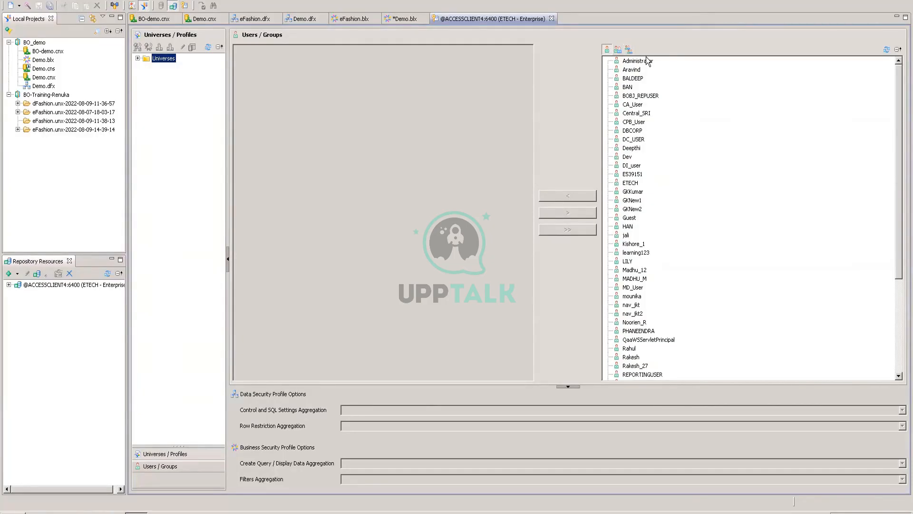
left_click(617, 49)
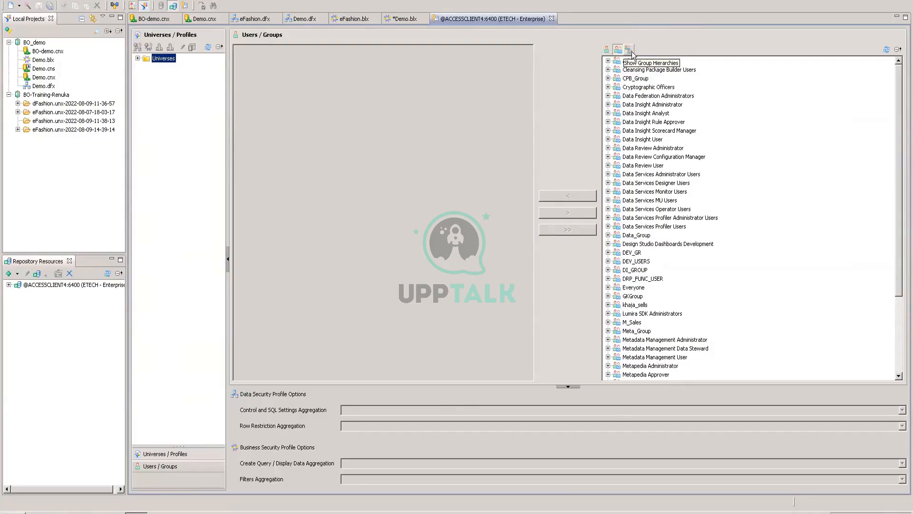
left_click(630, 50)
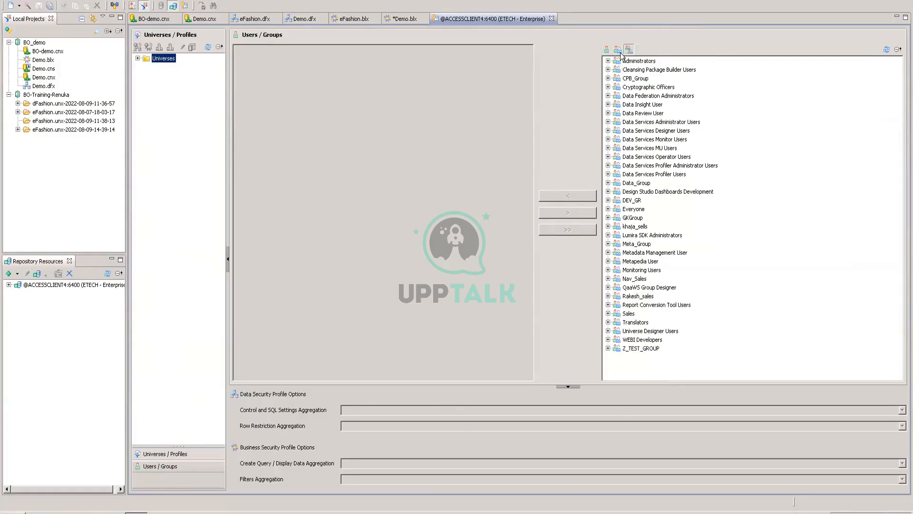
left_click(607, 50)
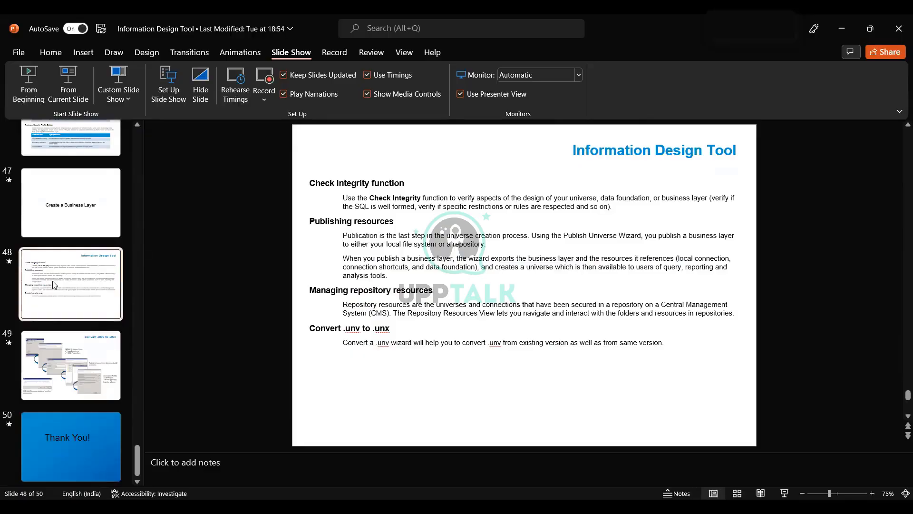
Review slide 48 of the Information Design Tool presentation, on integrity checks, publishing, repository resources and .unv conversion
left_click(70, 232)
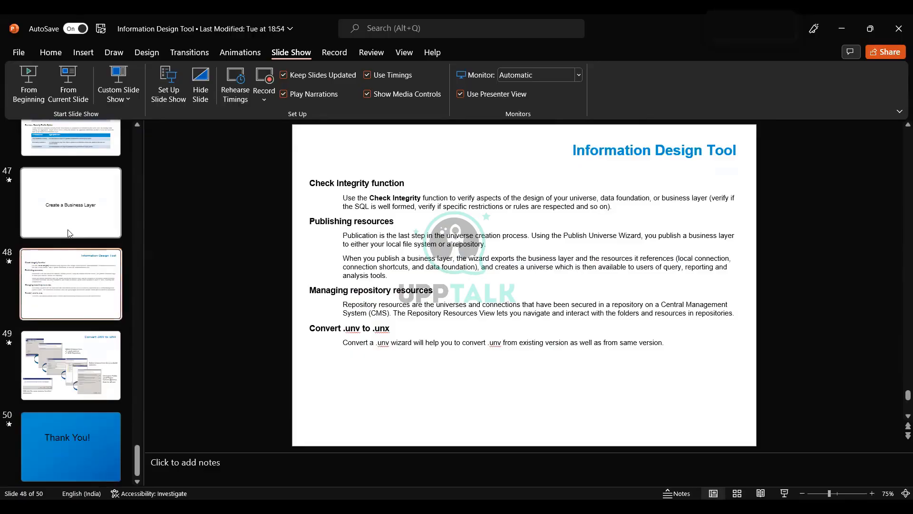
left_click(64, 275)
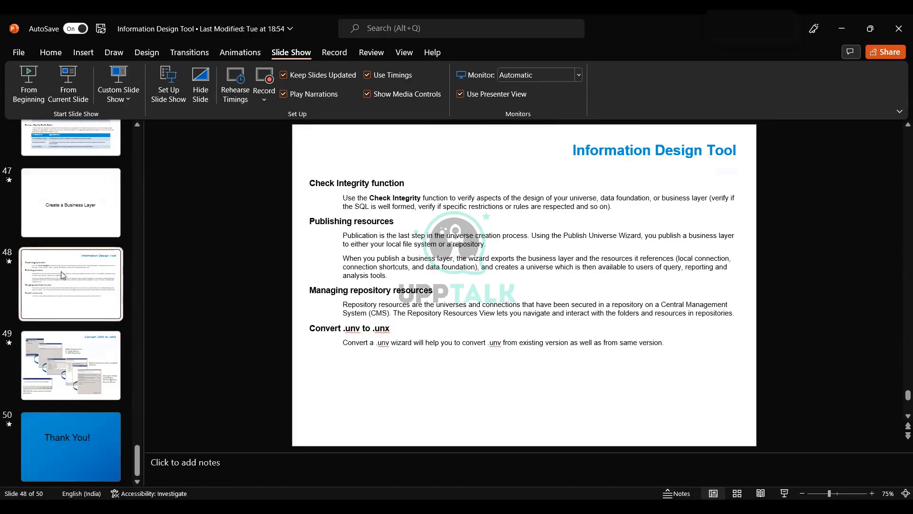
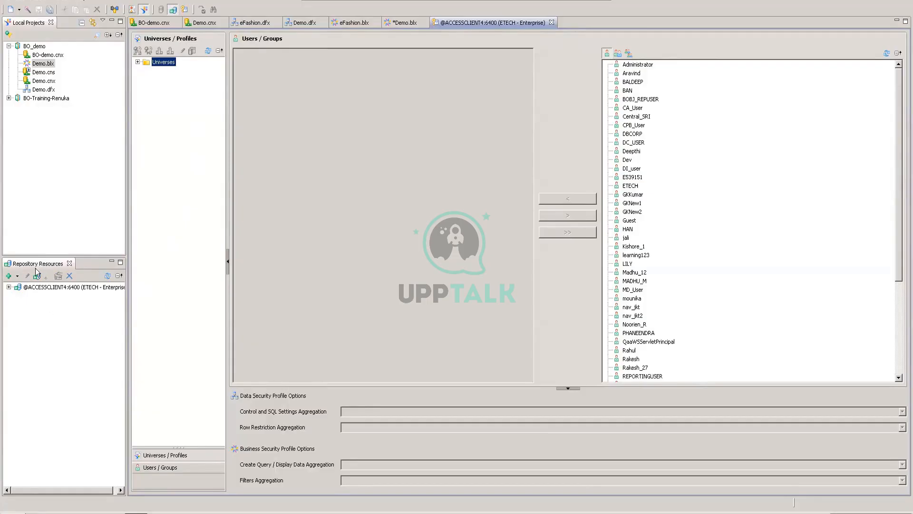
Expand the repository session, look through its Connections folder, and collapse that folder again
left_click(8, 287)
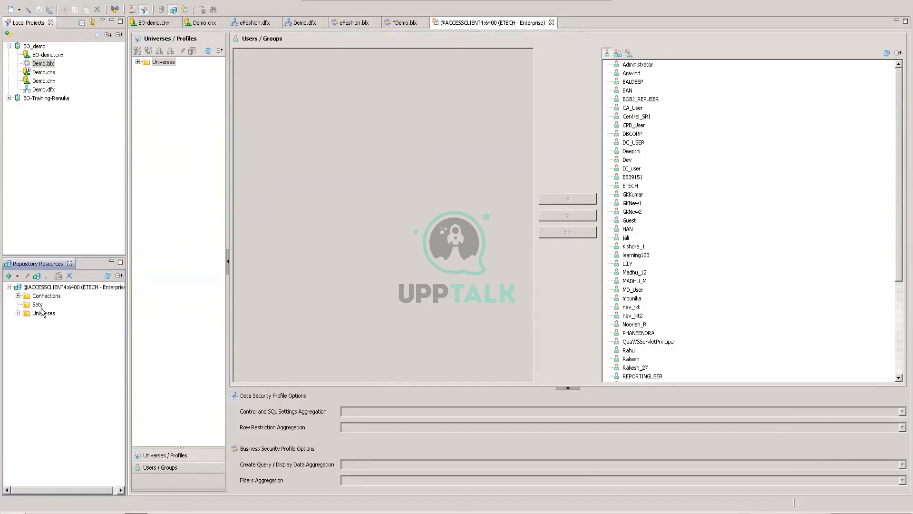
left_click(17, 296)
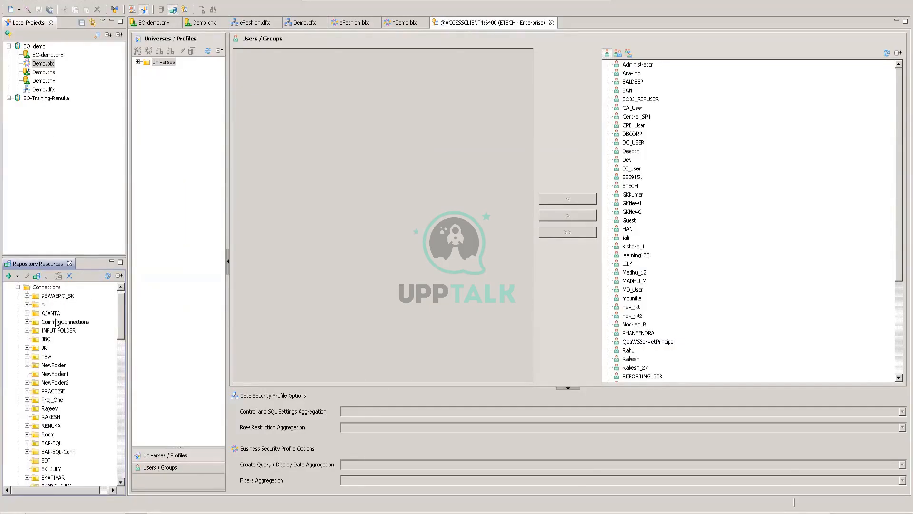
scroll(78, 324, "down", 15)
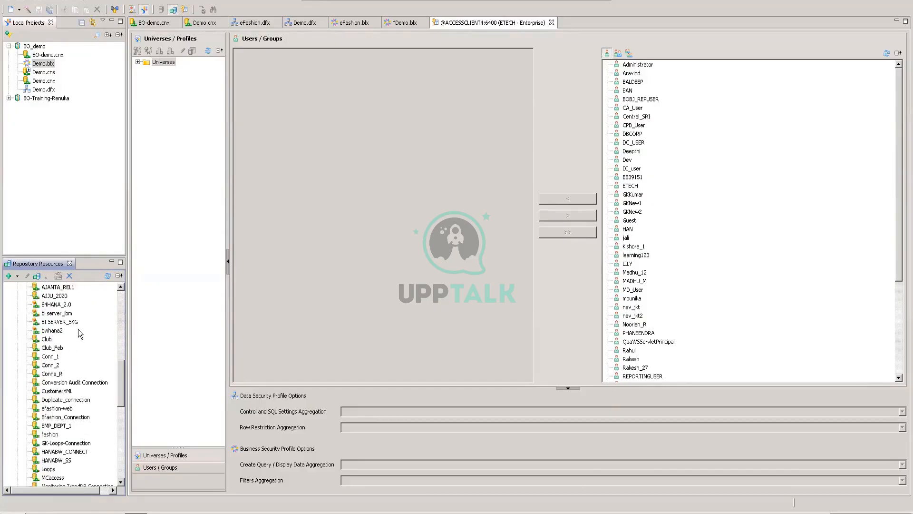
scroll(79, 331, "up", 6)
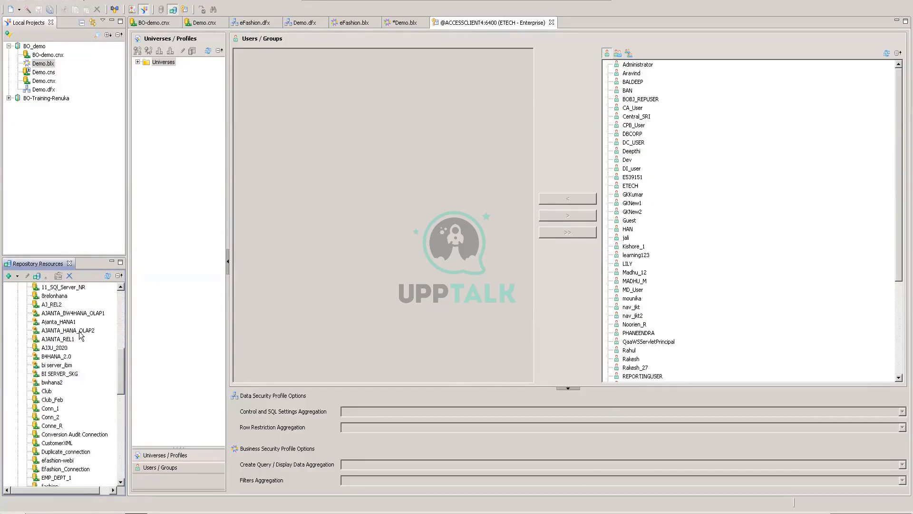
scroll(81, 336, "up", 10)
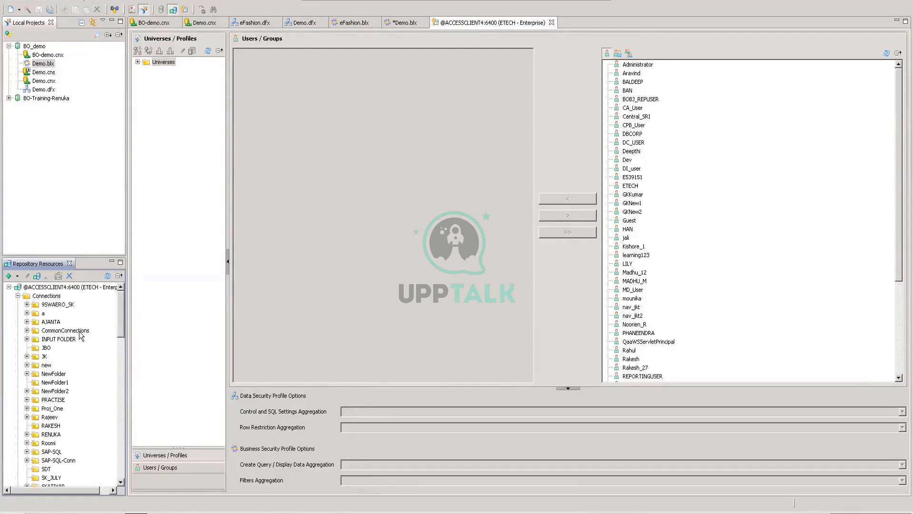
left_click(18, 296)
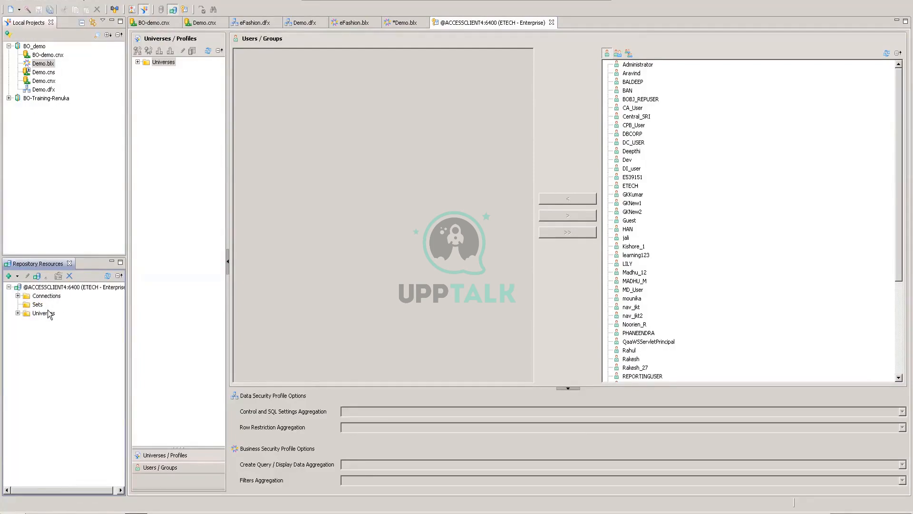
Expand the repository's Universes folder and look through the published universes
left_click(17, 313)
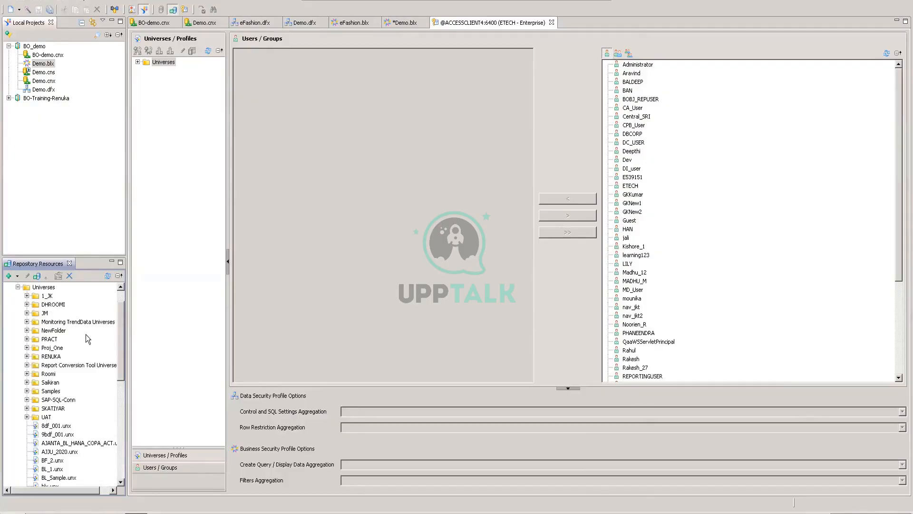
scroll(87, 335, "down", 5)
scroll(86, 335, "down", 2)
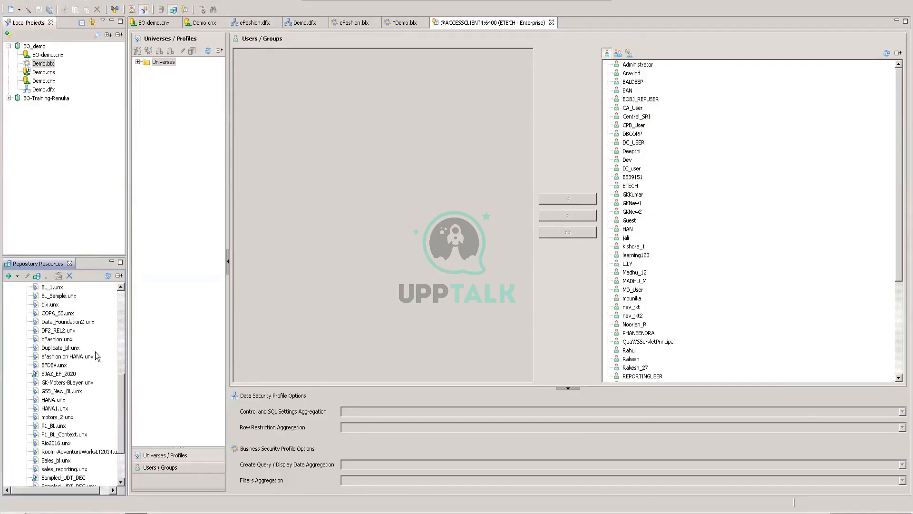
Look through the remaining published universes in the repository and collapse the repository session
scroll(70, 396, "down", 2)
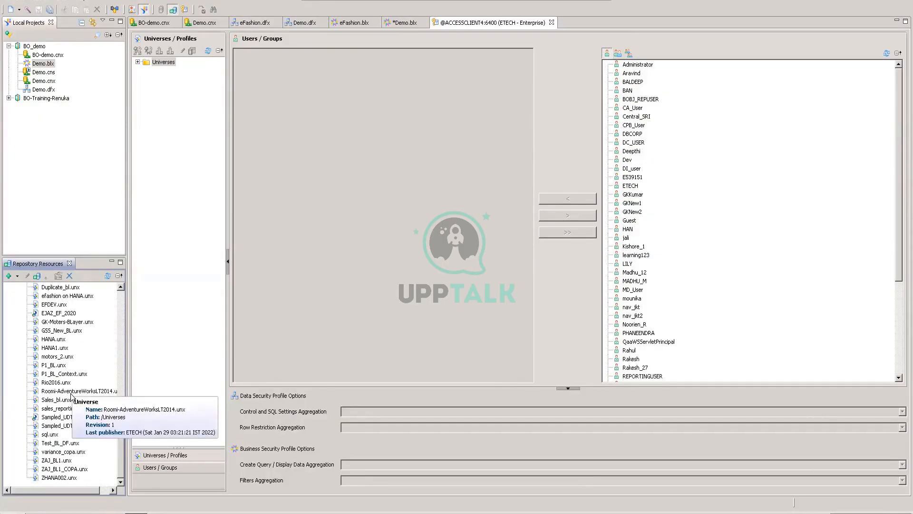
scroll(75, 332, "up", 6)
scroll(75, 332, "up", 4)
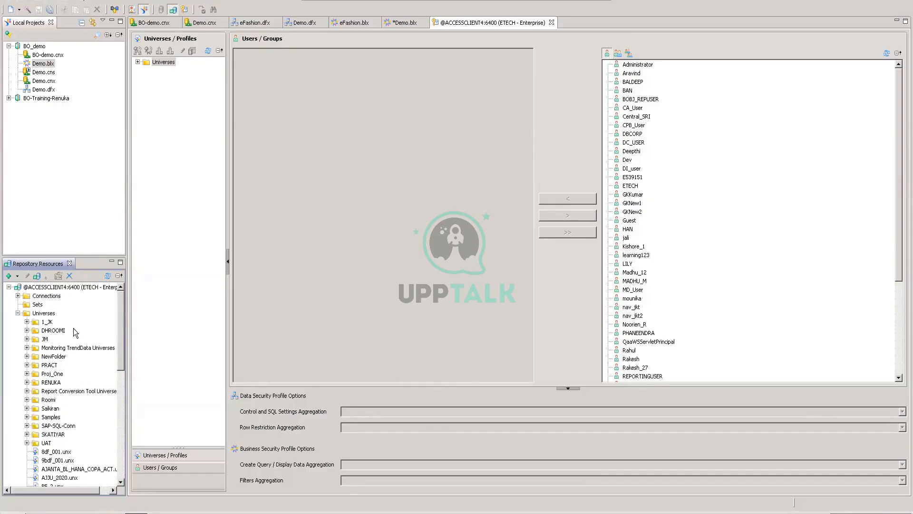
left_click(9, 286)
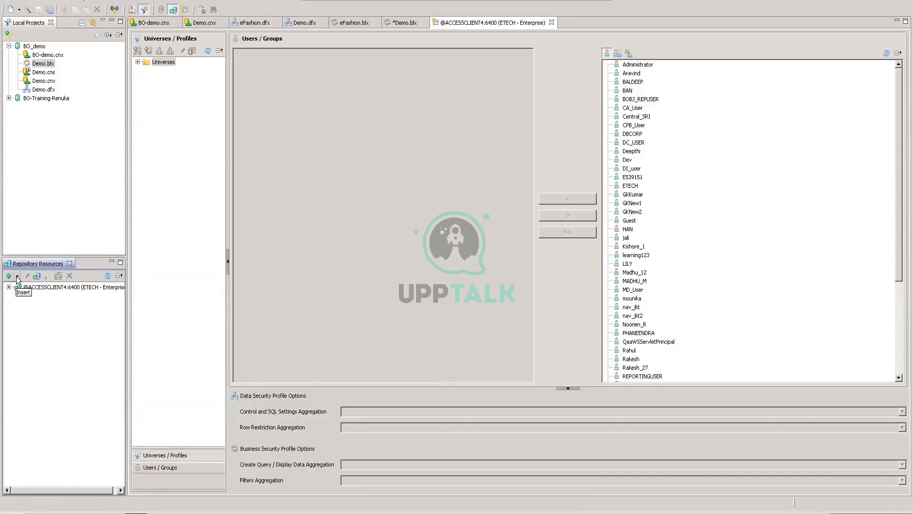
Check the insert options for repository resources, and expand the repository session with its Universes folder collapsed
left_click(16, 276)
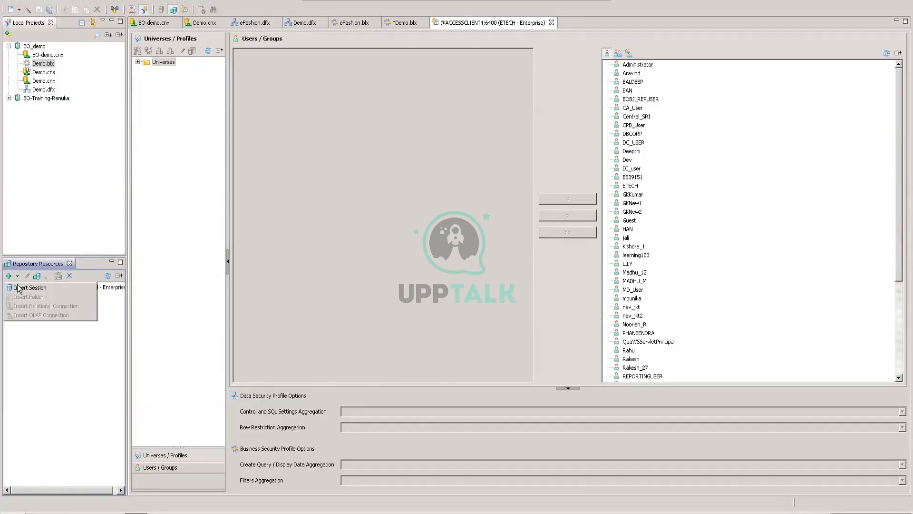
left_click(216, 310)
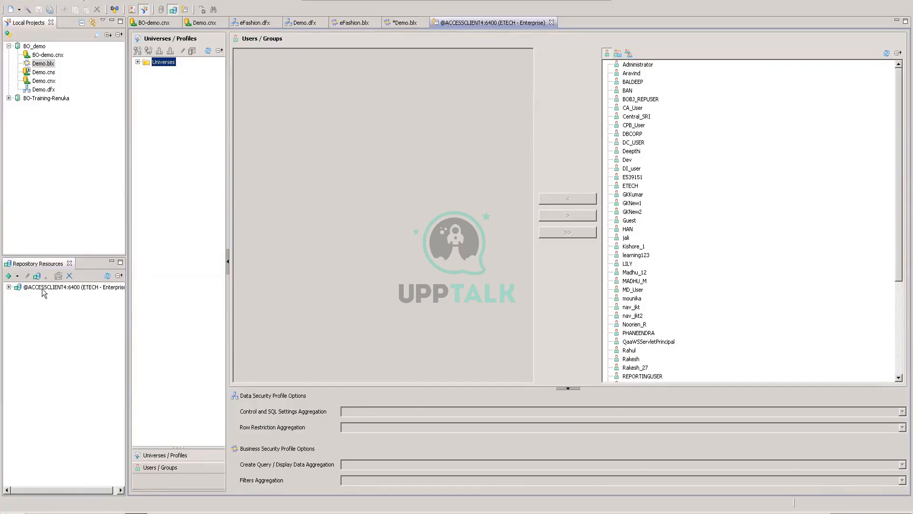
left_click(8, 287)
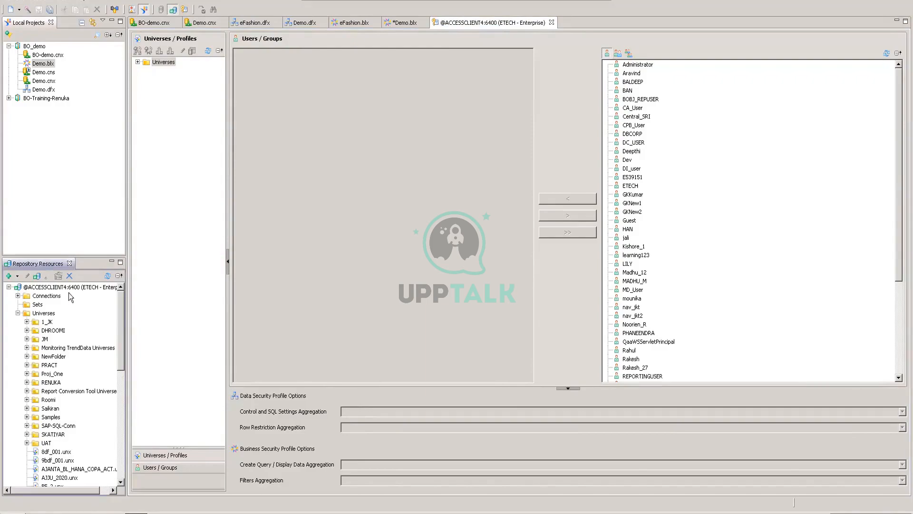
left_click(18, 314)
left_click(18, 313)
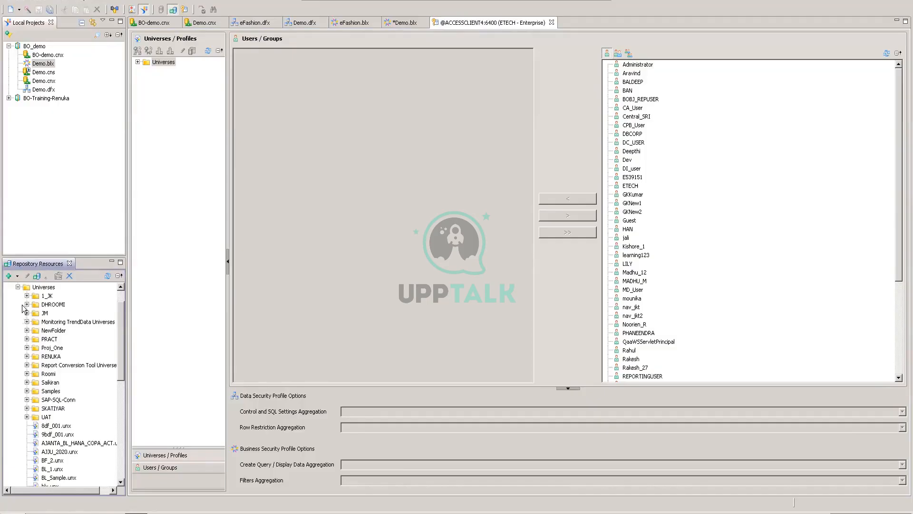
left_click(18, 286)
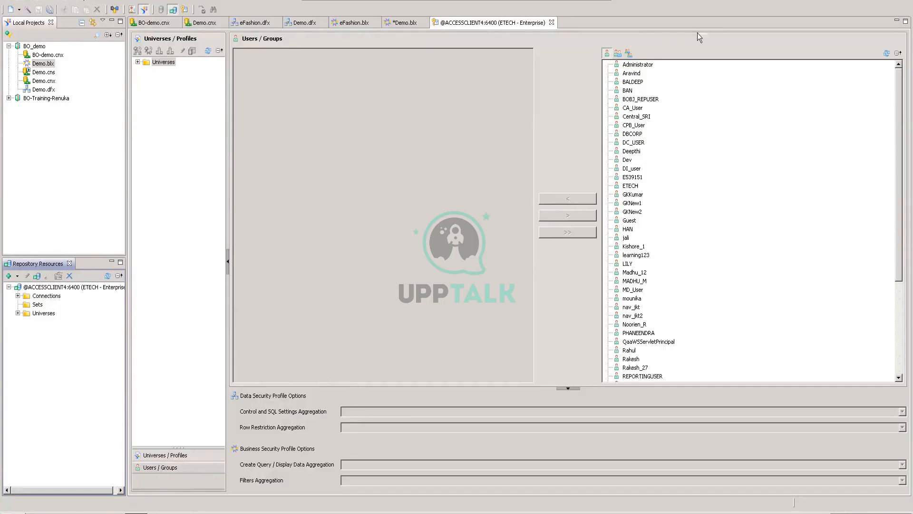
Close the security editor session, view the Demo.dfx data foundation, and return to the Demo.blx business layer
left_click(551, 23)
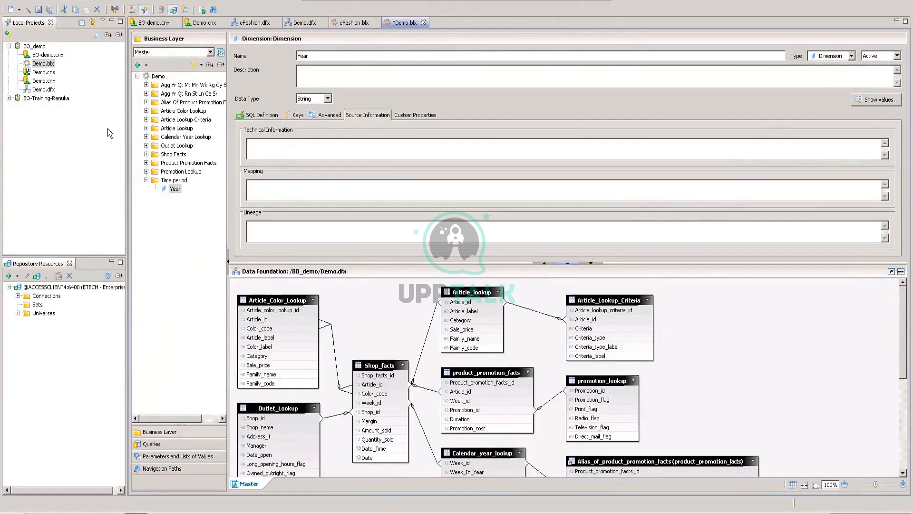
double_click(45, 89)
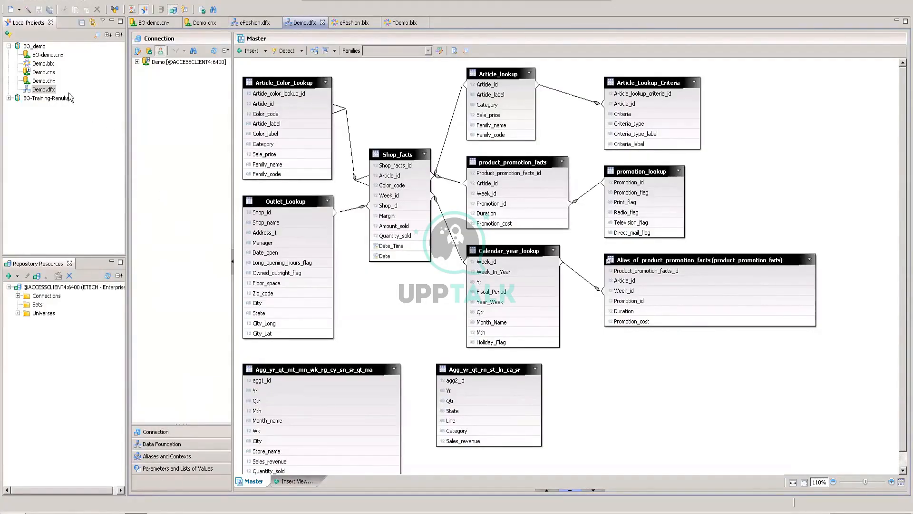
double_click(46, 66)
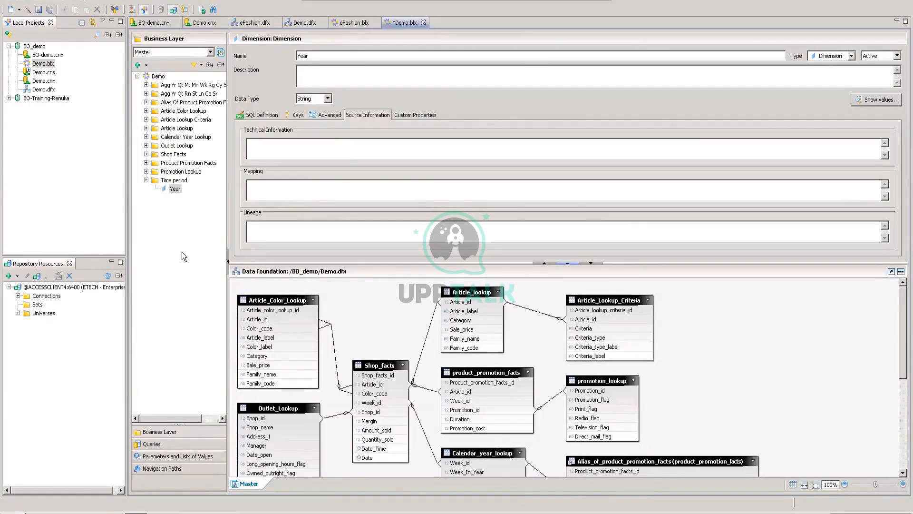
Review the Demo business layer's default navigation paths, and return to the business layer to view the Year dimension's keys
left_click(143, 471)
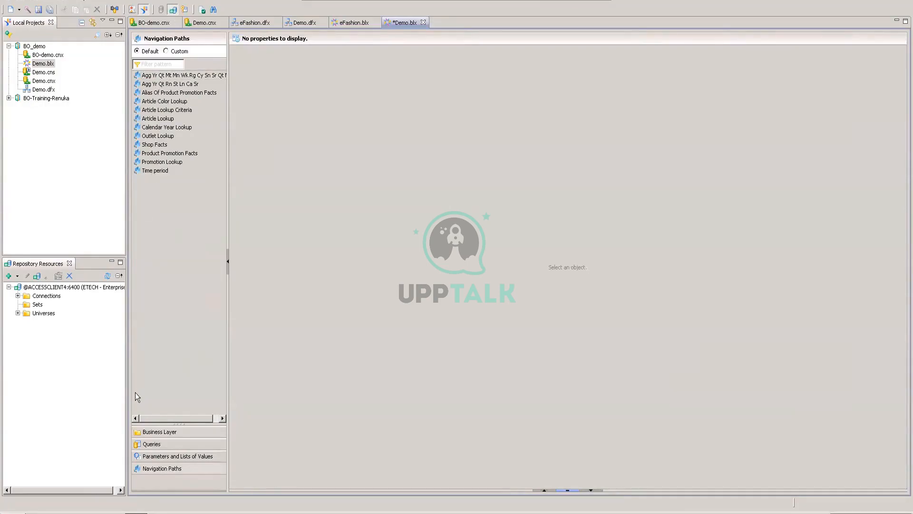
left_click(148, 432)
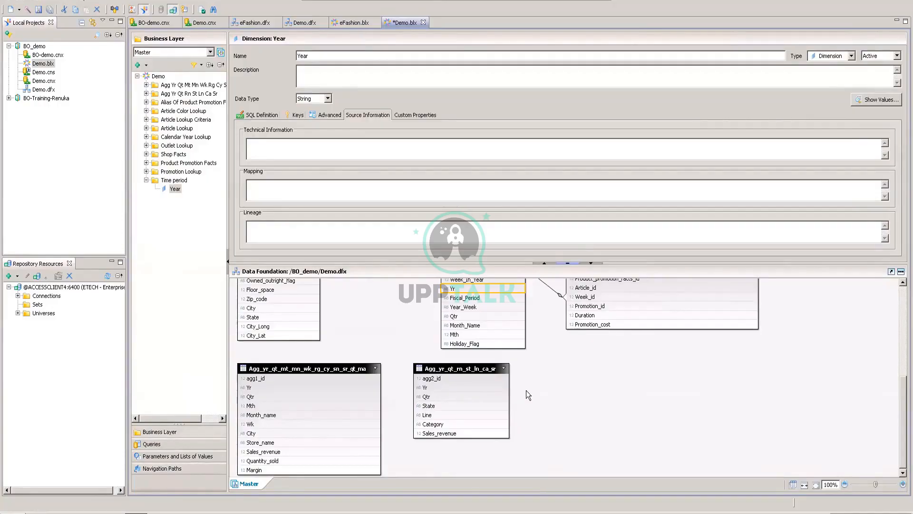
left_click(296, 115)
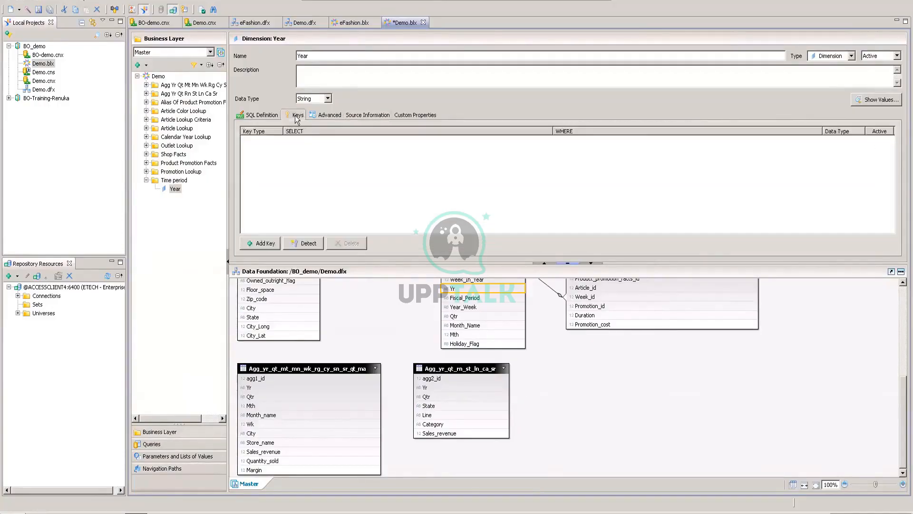